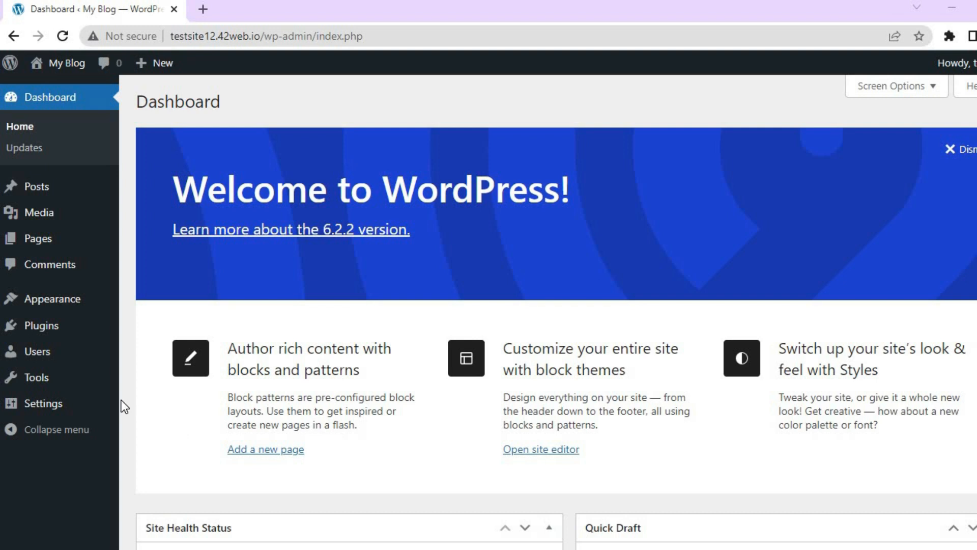
- Search the plugin directory for "slider", and install and activate the Smart Slider 3 plugin
{"action": "mouse_move", "coordinate": [64, 329]}
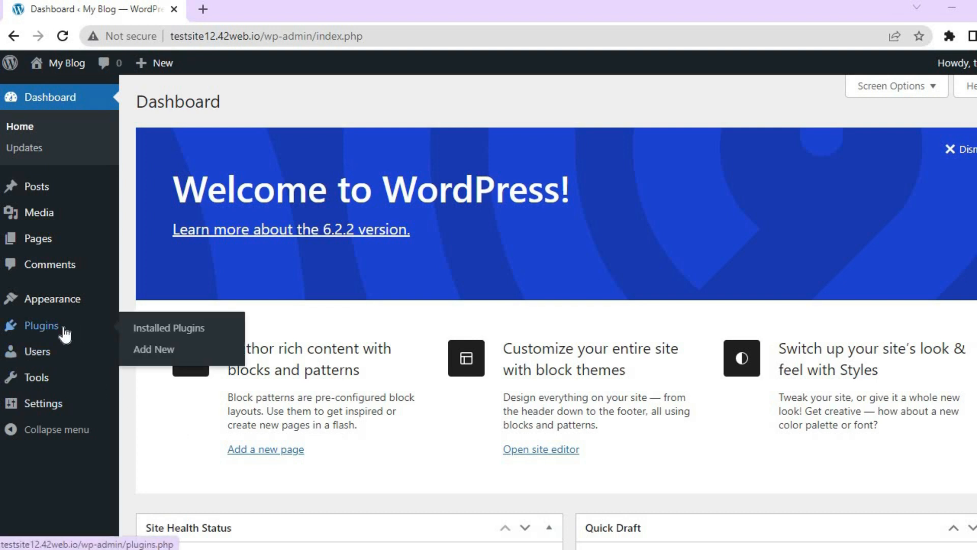
{"action": "left_click", "coordinate": [170, 356]}
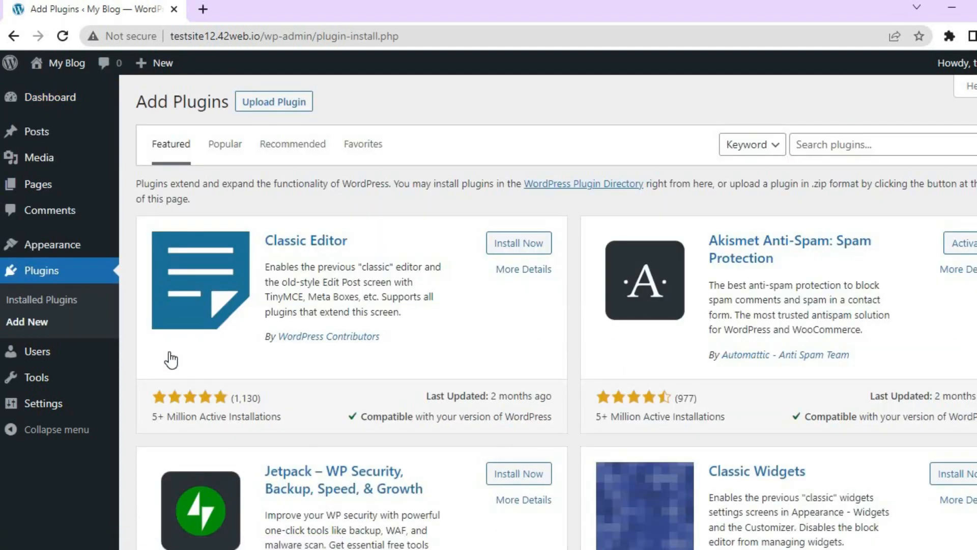
{"action": "left_click", "coordinate": [832, 142]}
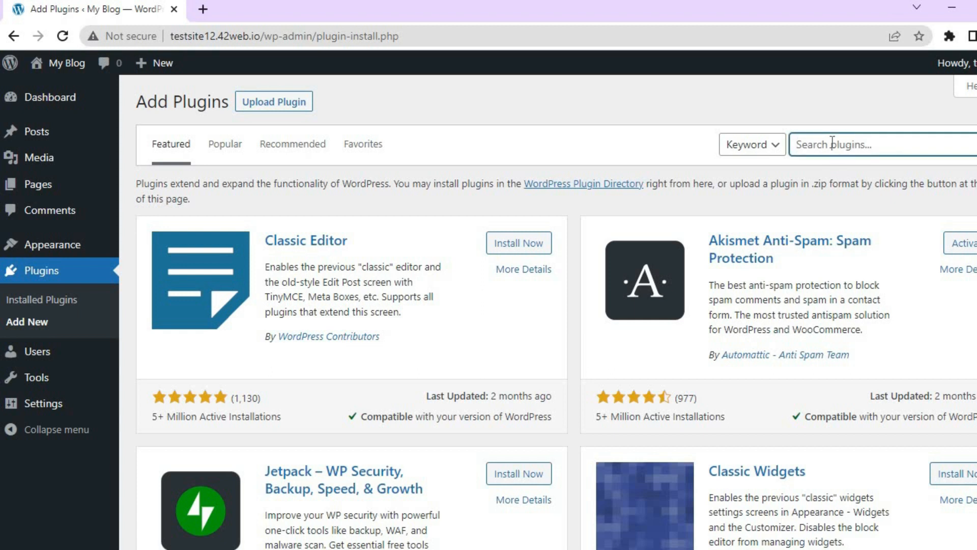
{"action": "type", "text": "slider"}
{"action": "key", "text": "Return"}
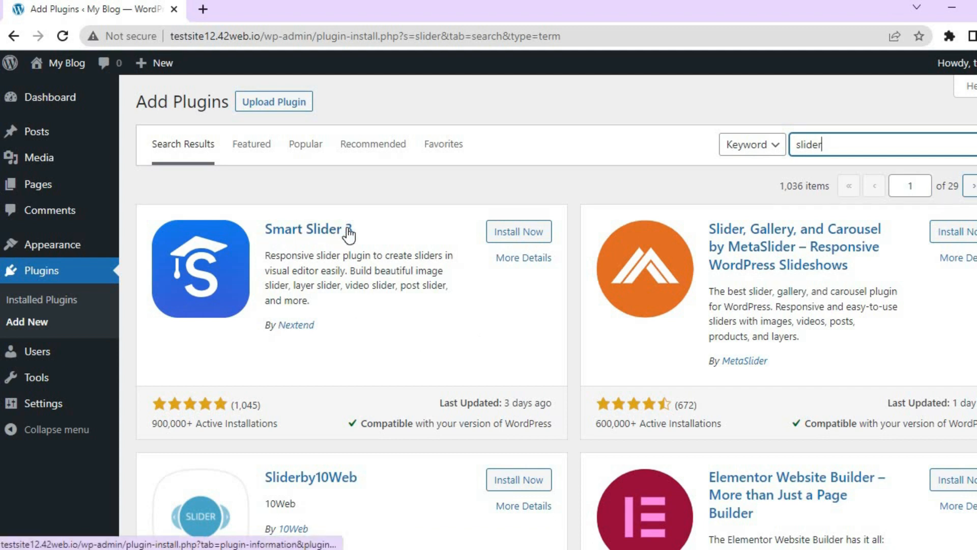
{"action": "left_click", "coordinate": [516, 234]}
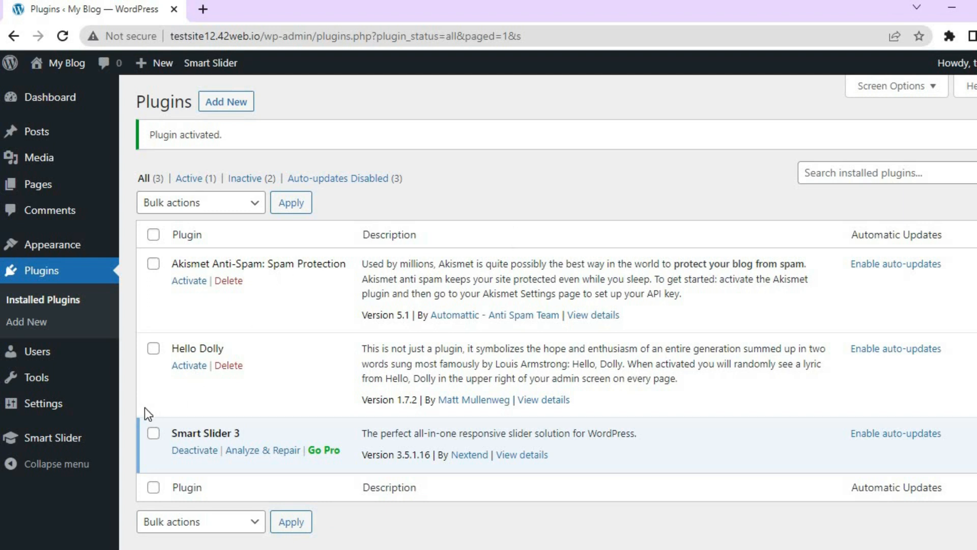
- Open the Smart Slider project dashboard, passing its welcome page
{"action": "mouse_move", "coordinate": [70, 441]}
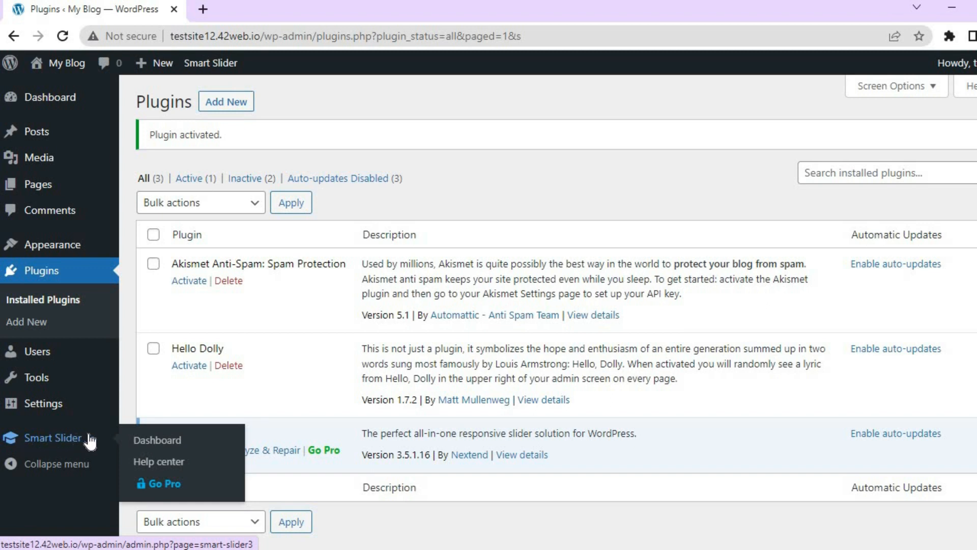
{"action": "left_click", "coordinate": [153, 444]}
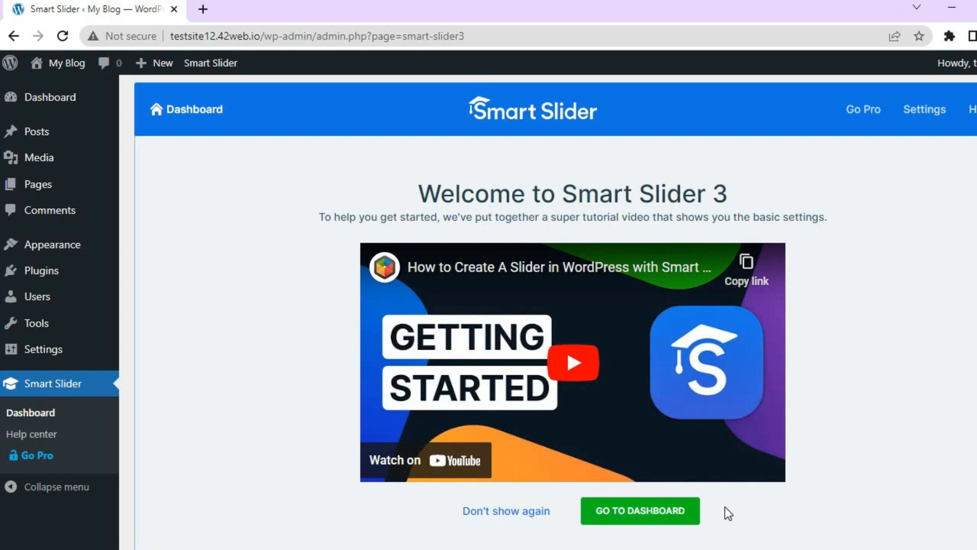
{"action": "left_click", "coordinate": [663, 519]}
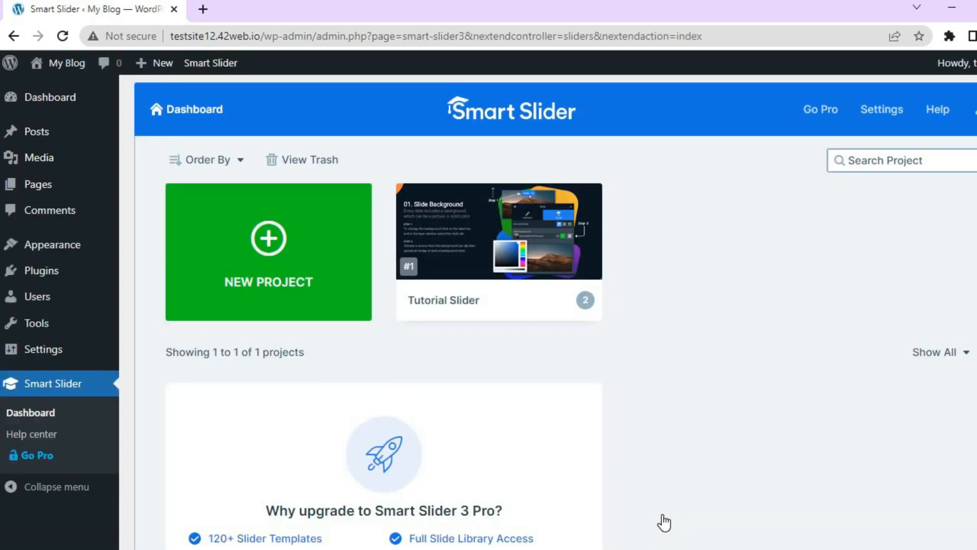
- View the slides of the Tutorial Slider project and return to the Smart Slider dashboard
{"action": "mouse_move", "coordinate": [489, 272]}
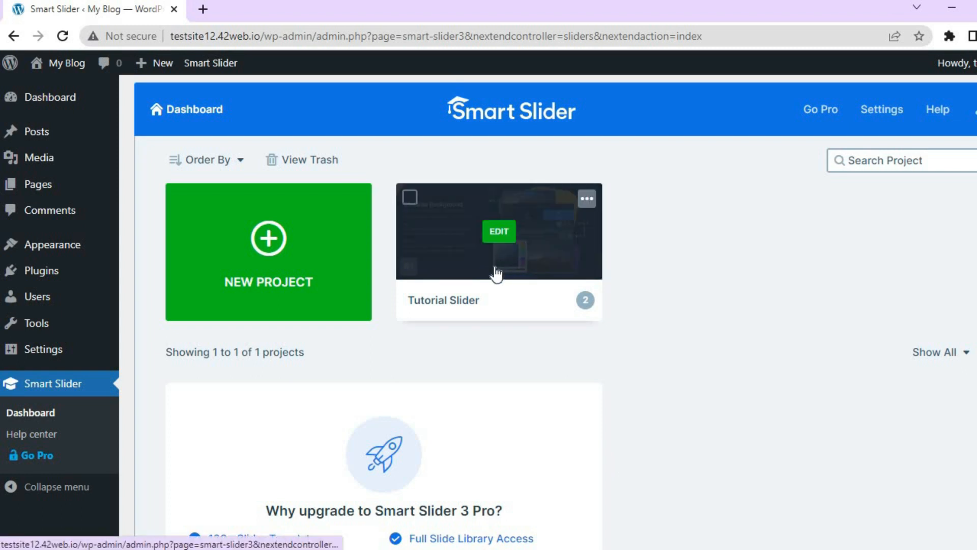
{"action": "left_click", "coordinate": [480, 271]}
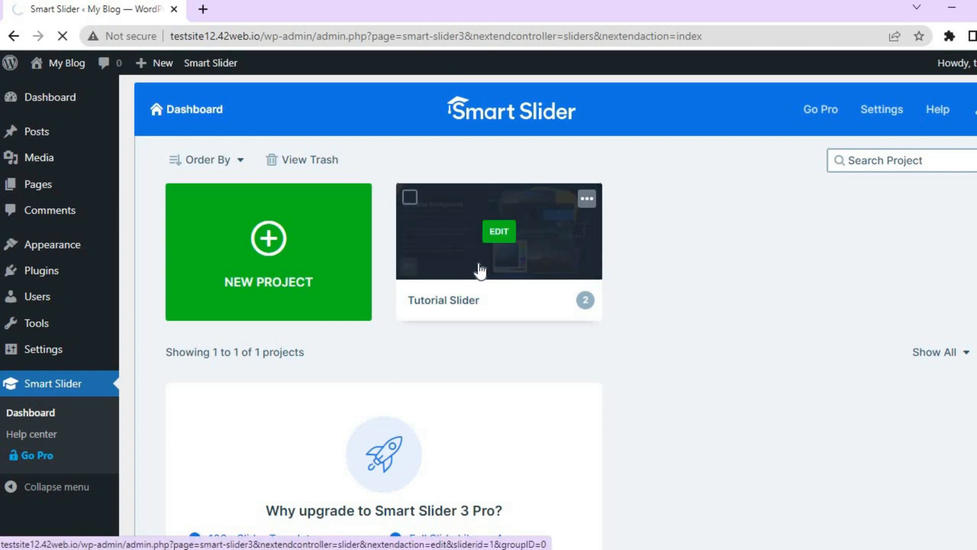
{"action": "mouse_move", "coordinate": [591, 235]}
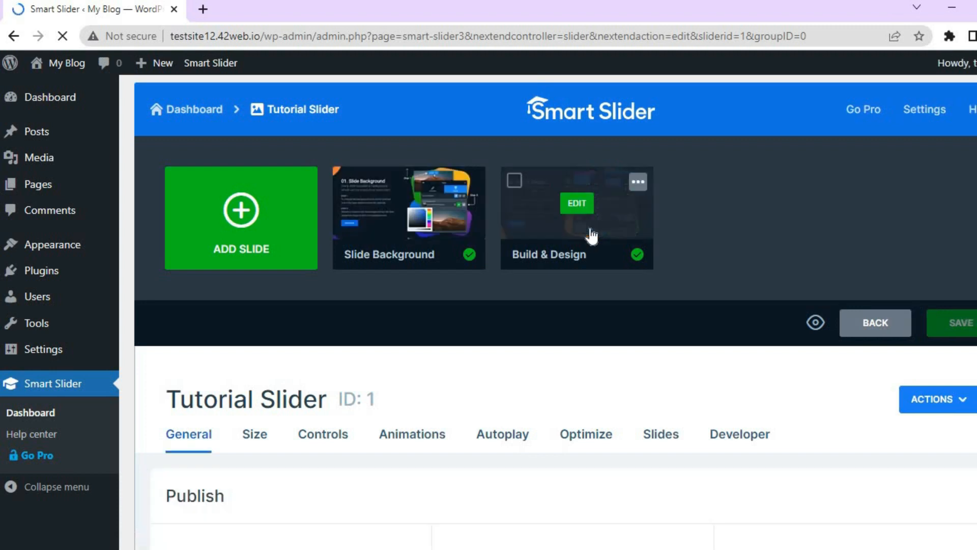
{"action": "left_click", "coordinate": [208, 114]}
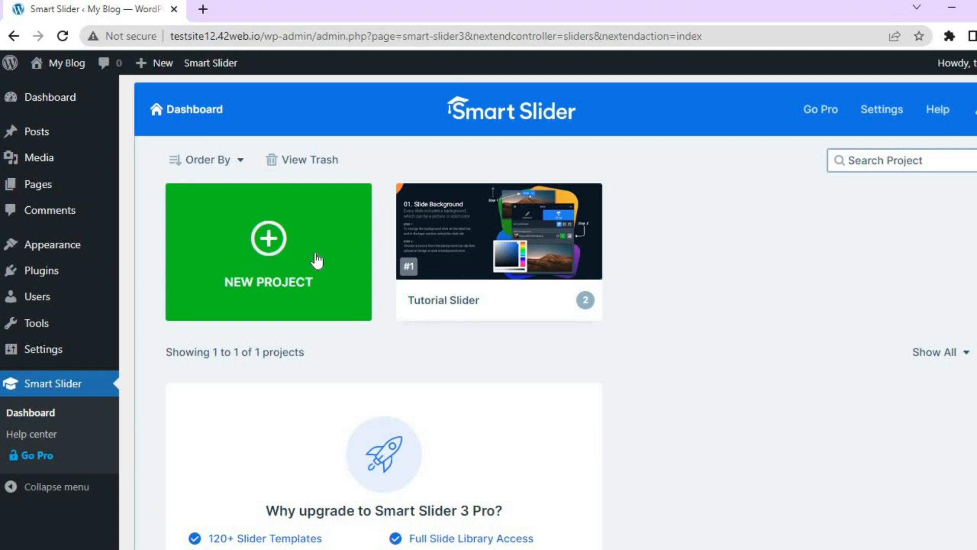
- Start a new project from a template and browse the free slider templates
{"action": "left_click", "coordinate": [277, 265]}
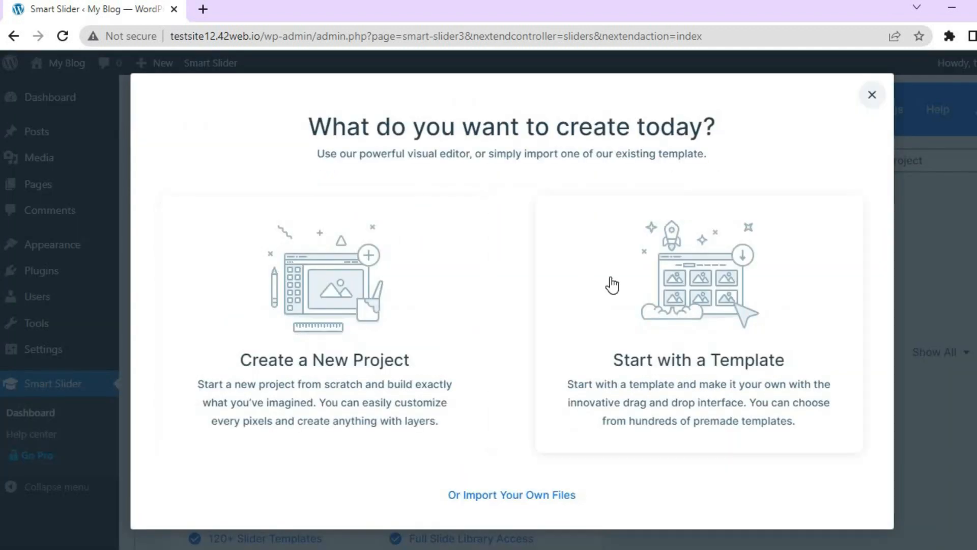
{"action": "left_click", "coordinate": [713, 315]}
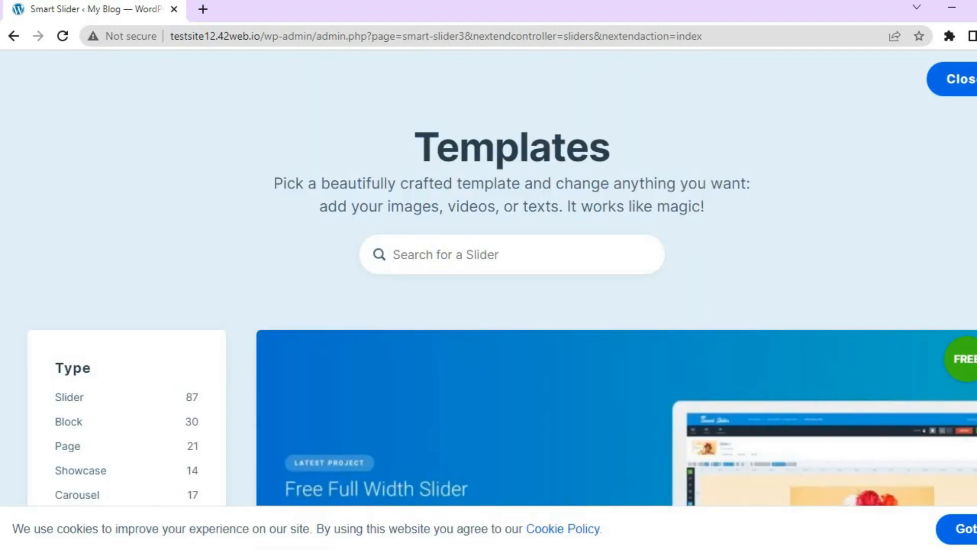
{"action": "scroll", "coordinate": [503, 301], "scroll_direction": "down", "scroll_amount": 5}
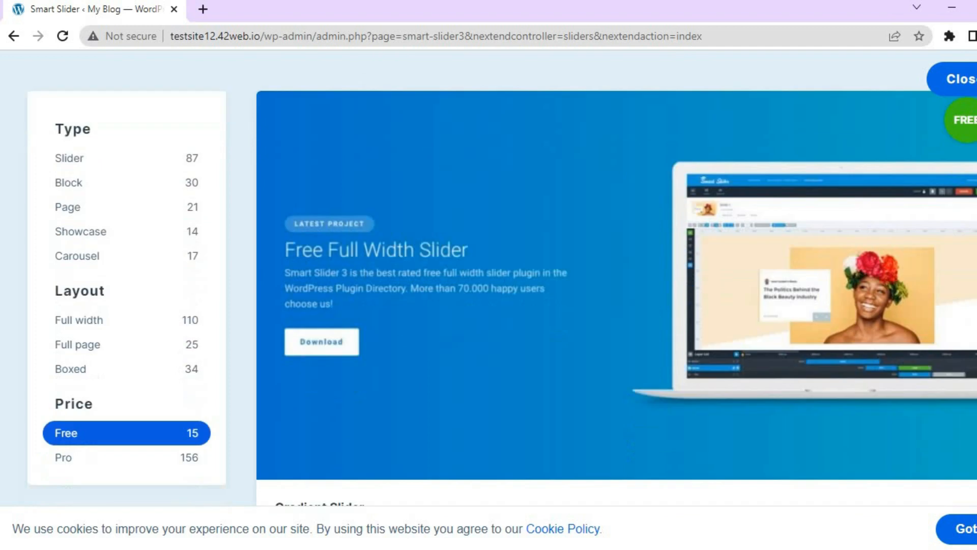
{"action": "scroll", "coordinate": [616, 277], "scroll_direction": "up", "scroll_amount": 3}
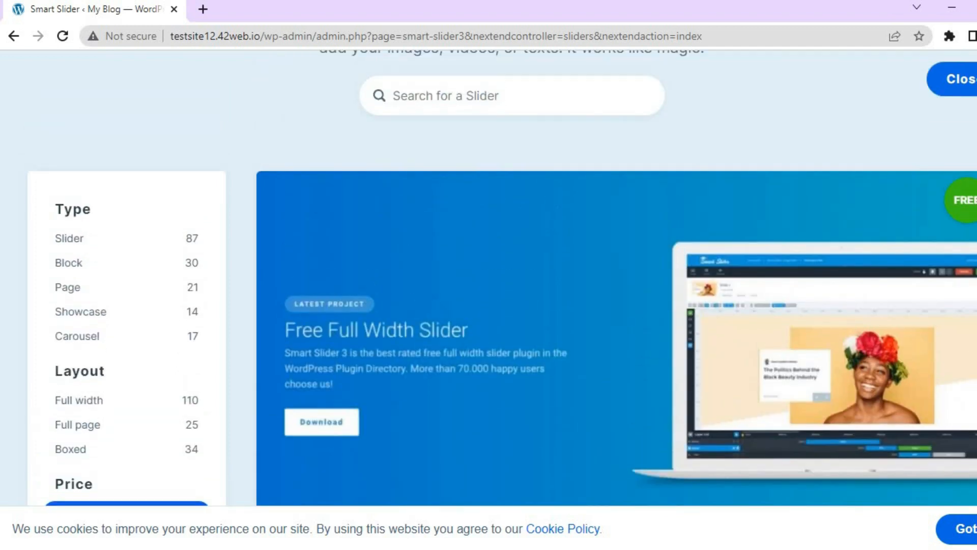
{"action": "scroll", "coordinate": [615, 278], "scroll_direction": "down", "scroll_amount": 9}
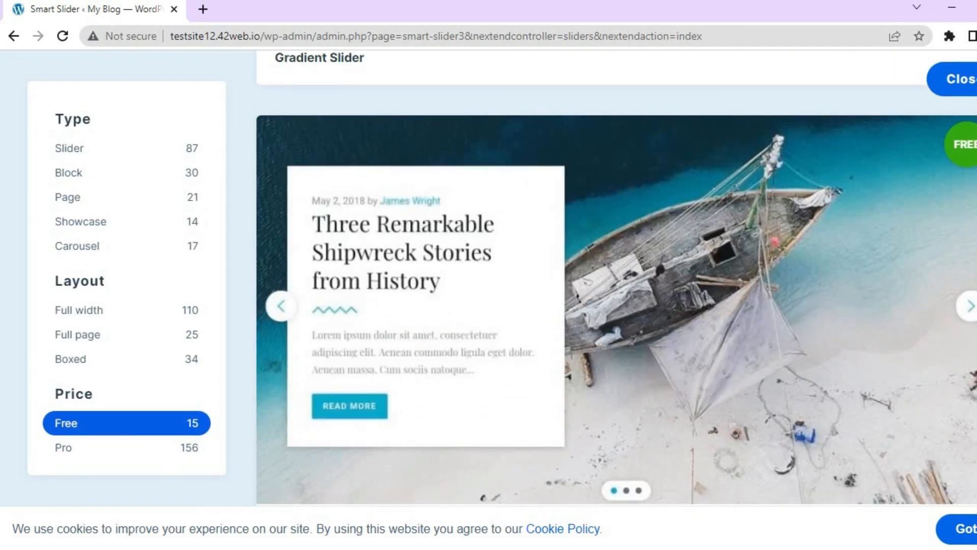
- Preview the Full Width Post Slider template with its description page, and close the template library without importing
{"action": "mouse_move", "coordinate": [717, 239]}
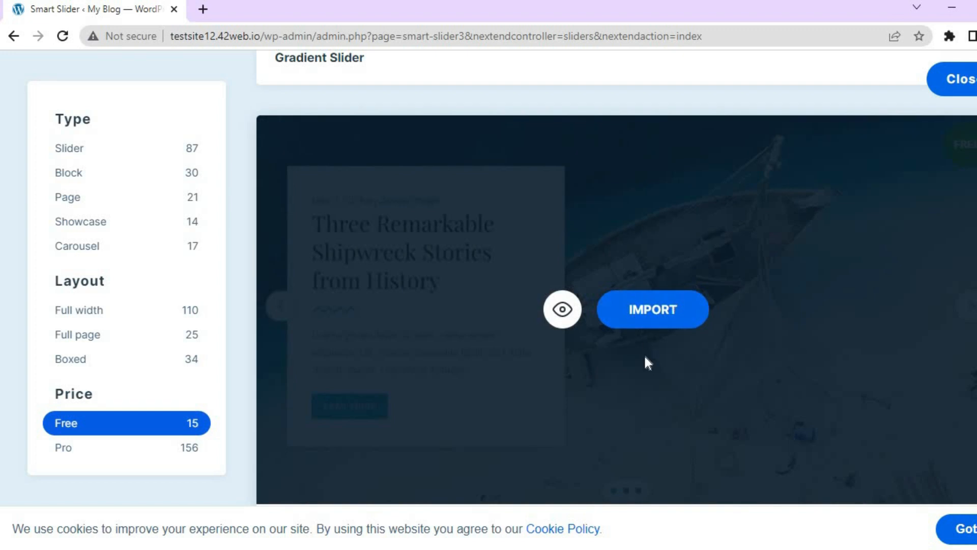
{"action": "left_click", "coordinate": [562, 310]}
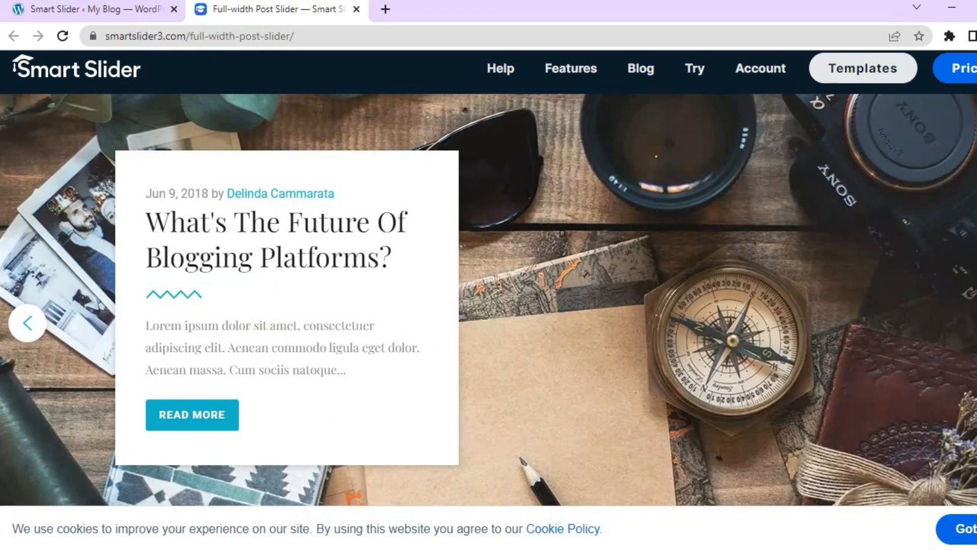
{"action": "scroll", "coordinate": [488, 278], "scroll_direction": "down", "scroll_amount": 8}
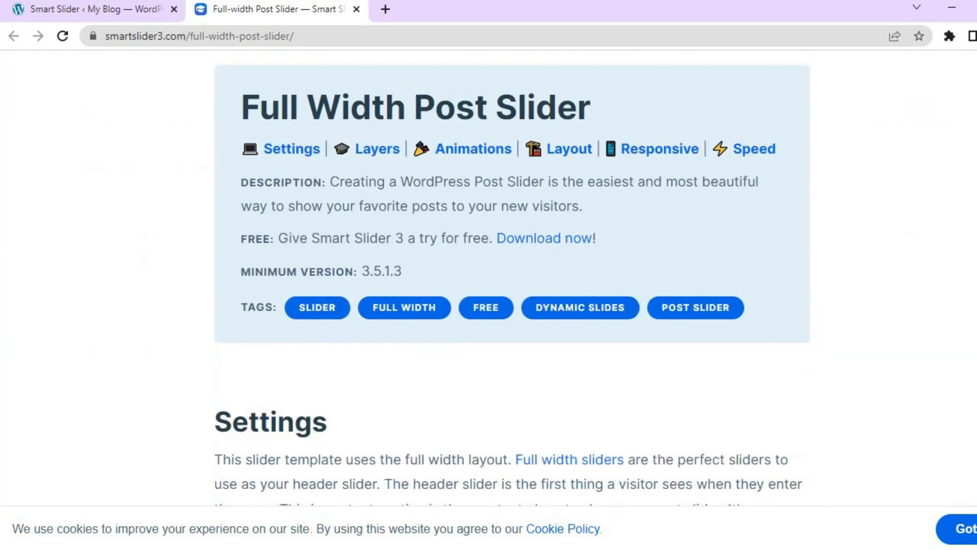
{"action": "scroll", "coordinate": [489, 277], "scroll_direction": "up", "scroll_amount": 8}
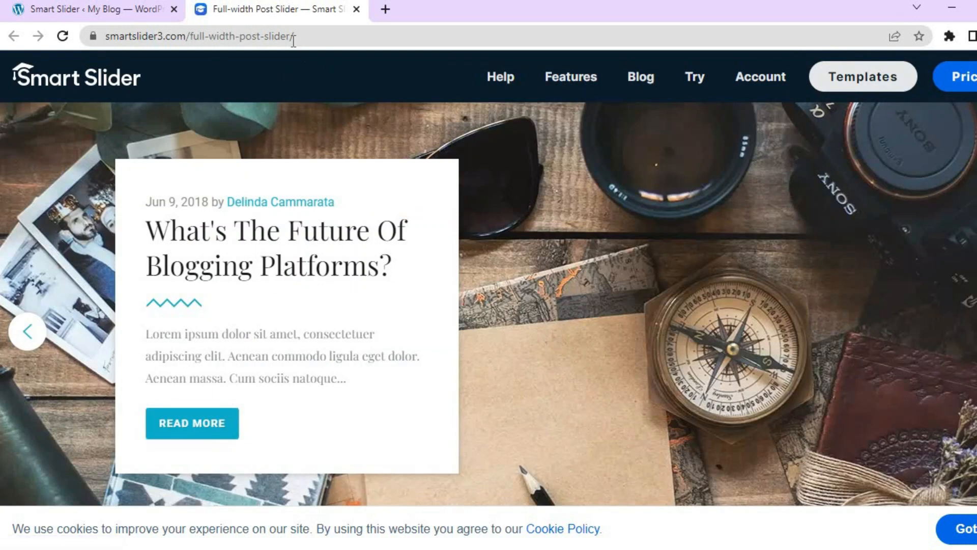
{"action": "left_click", "coordinate": [146, 7]}
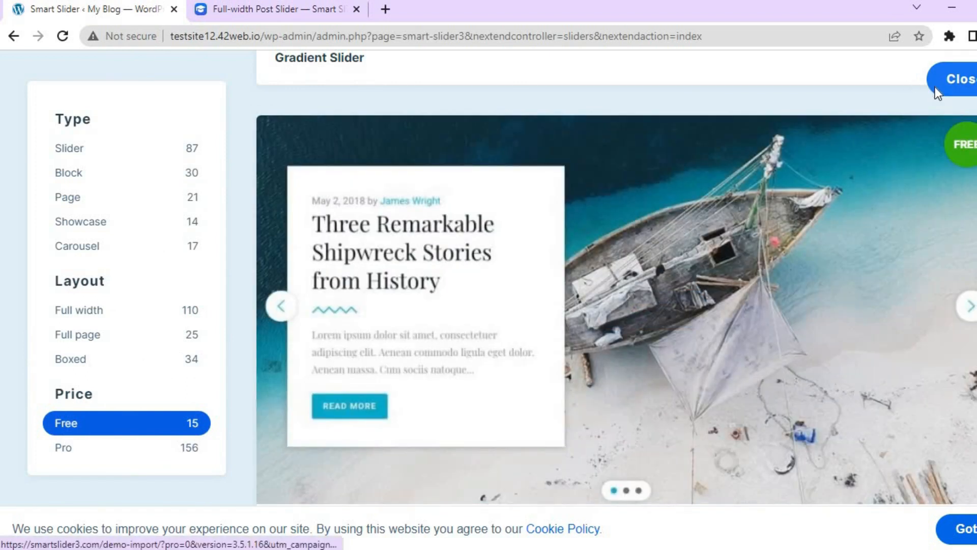
{"action": "left_click", "coordinate": [935, 87]}
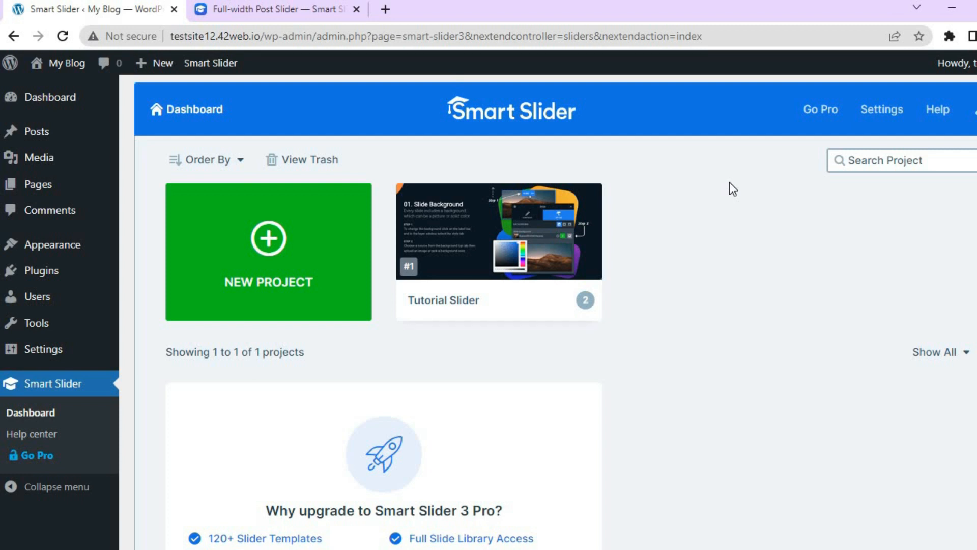
- Create a Simple slider project from scratch named "My project", 1200 by 600 px, with the Full width layout
{"action": "left_click", "coordinate": [277, 240]}
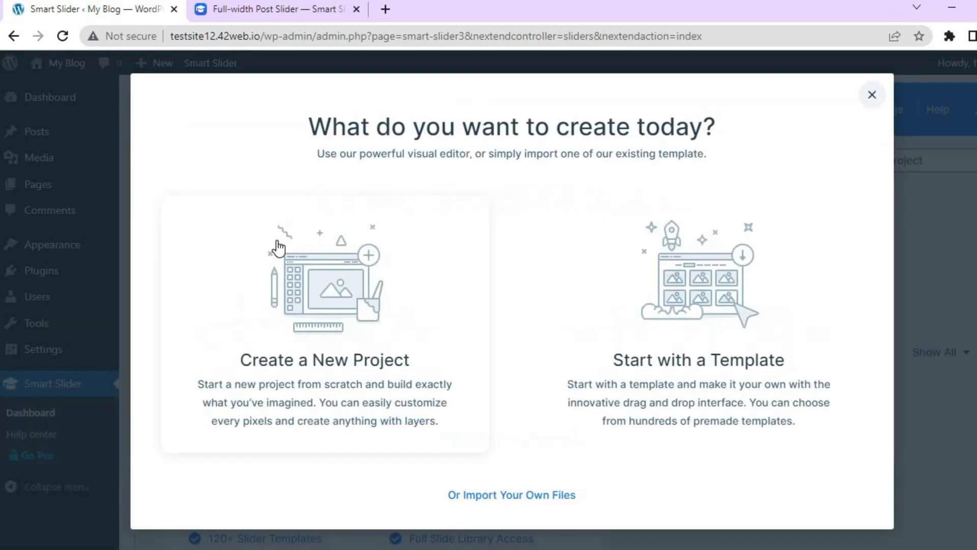
{"action": "left_click", "coordinate": [328, 296]}
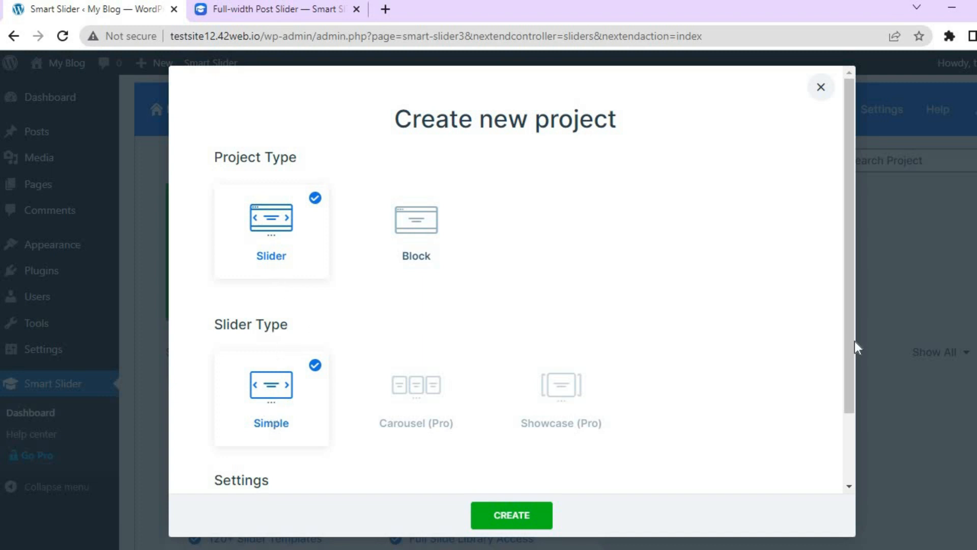
{"action": "left_click_drag", "start_coordinate": [847, 337], "coordinate": [839, 460]}
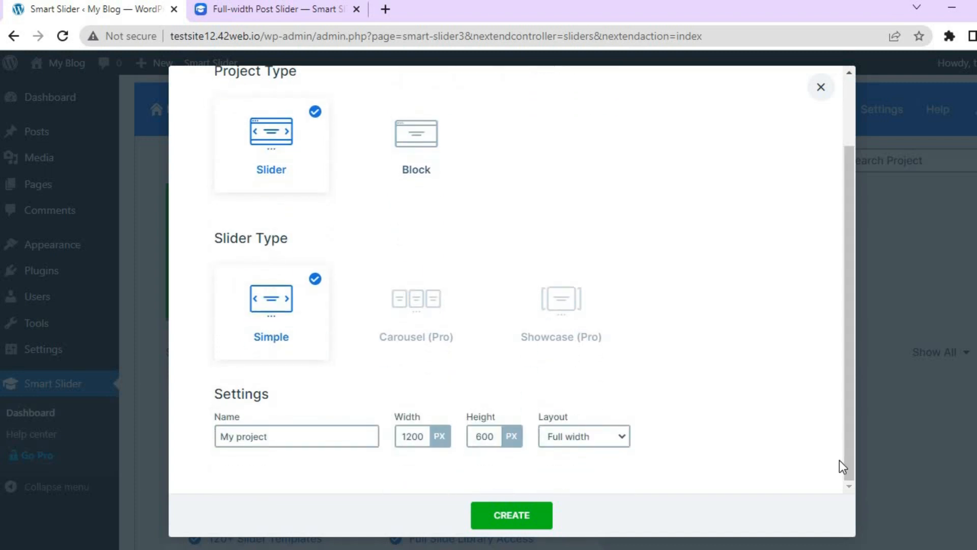
{"action": "left_click", "coordinate": [337, 443]}
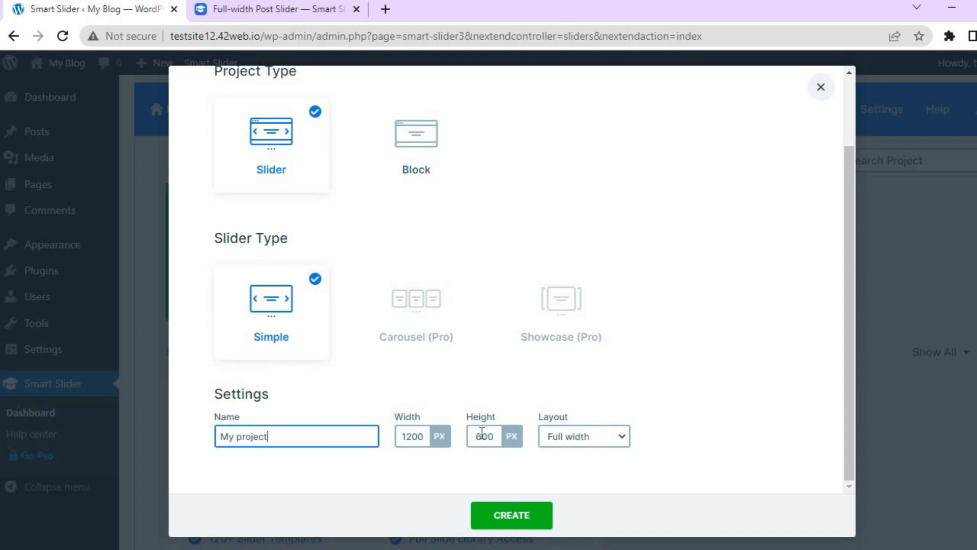
{"action": "left_click", "coordinate": [595, 439]}
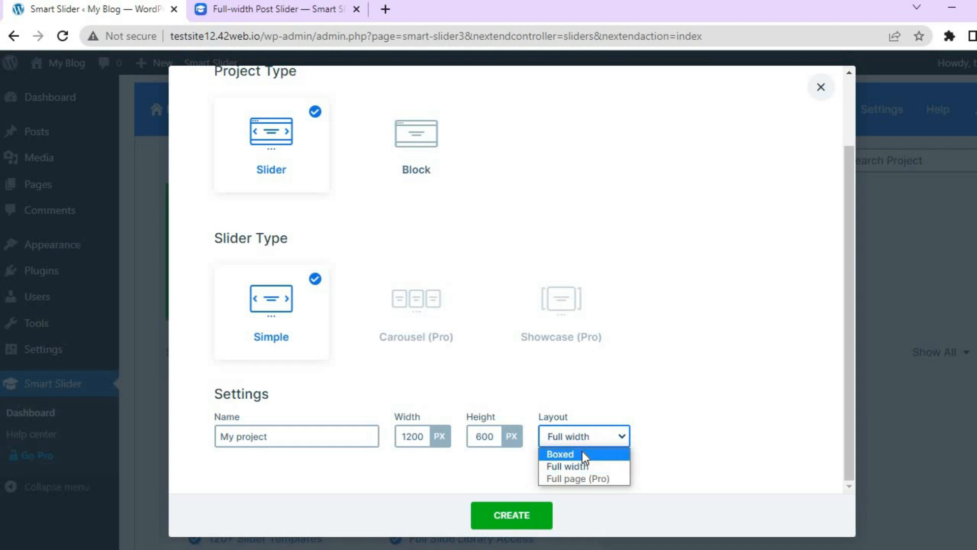
{"action": "left_click", "coordinate": [576, 465]}
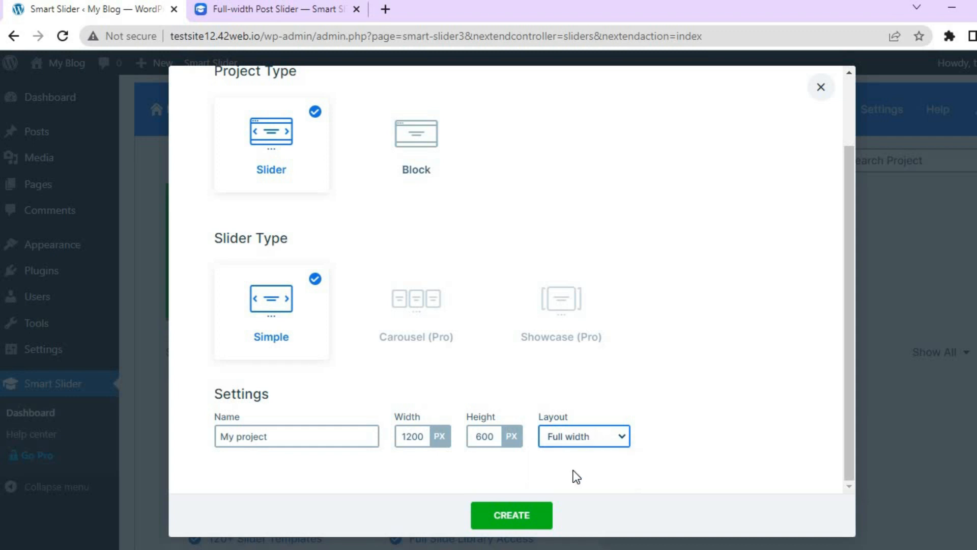
{"action": "left_click", "coordinate": [524, 517]}
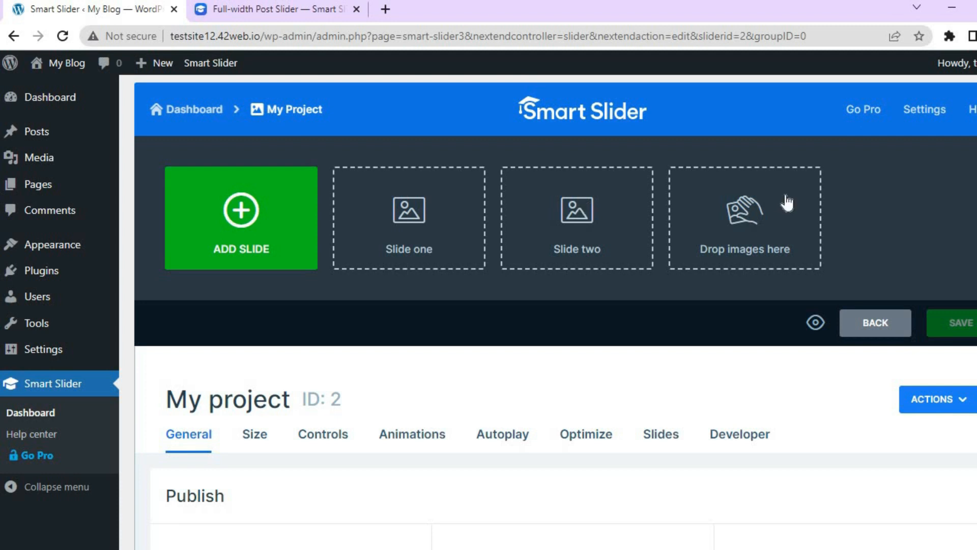
- Add two image slides to My project by uploading the two most recent thumbnail images from the Downloads folder
{"action": "left_click", "coordinate": [740, 214]}
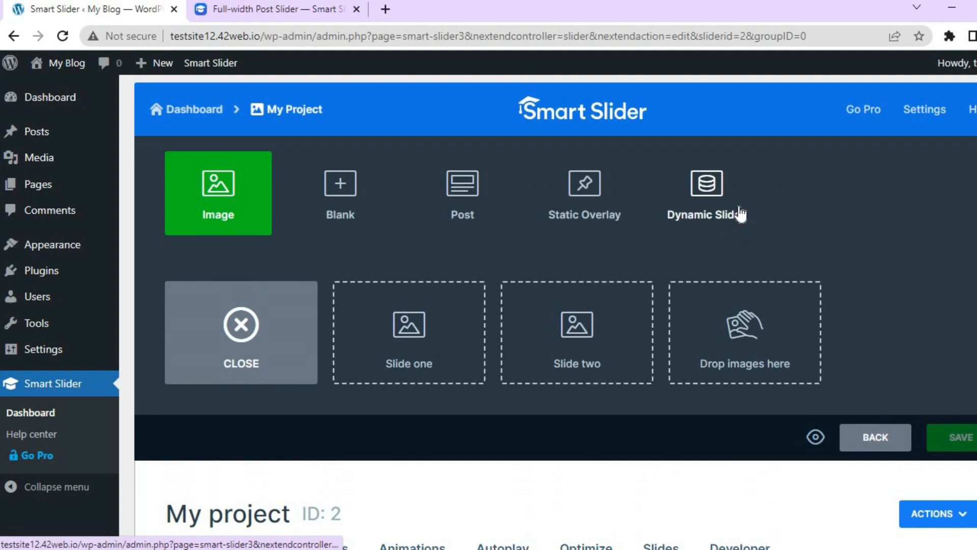
{"action": "left_click", "coordinate": [228, 213]}
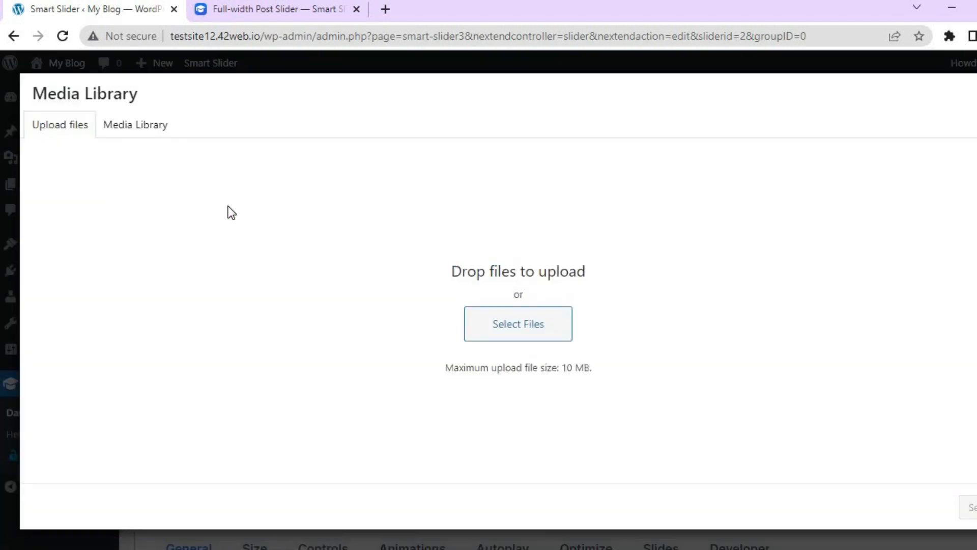
{"action": "left_click", "coordinate": [510, 323]}
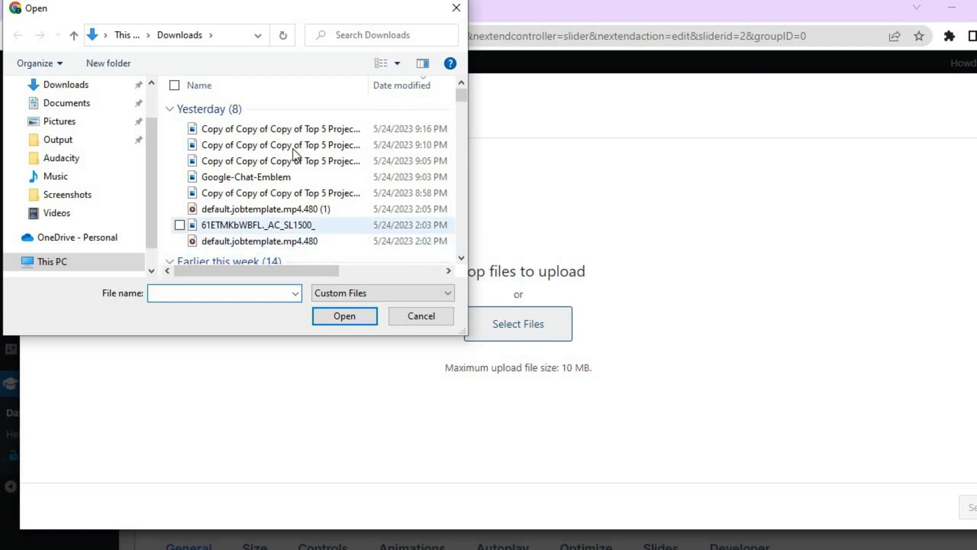
{"action": "left_click", "coordinate": [283, 133]}
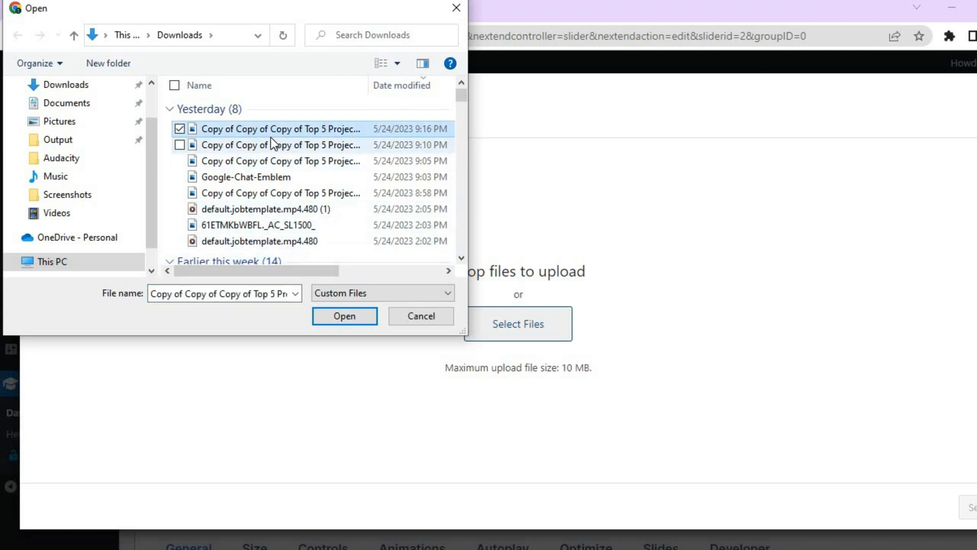
{"action": "left_click_drag", "start_coordinate": [163, 129], "coordinate": [184, 145]}
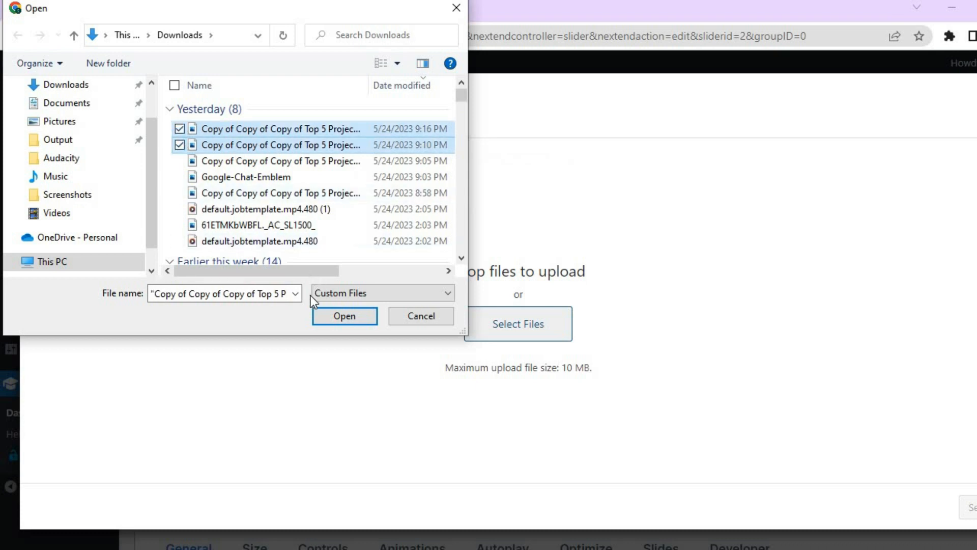
{"action": "left_click", "coordinate": [323, 316]}
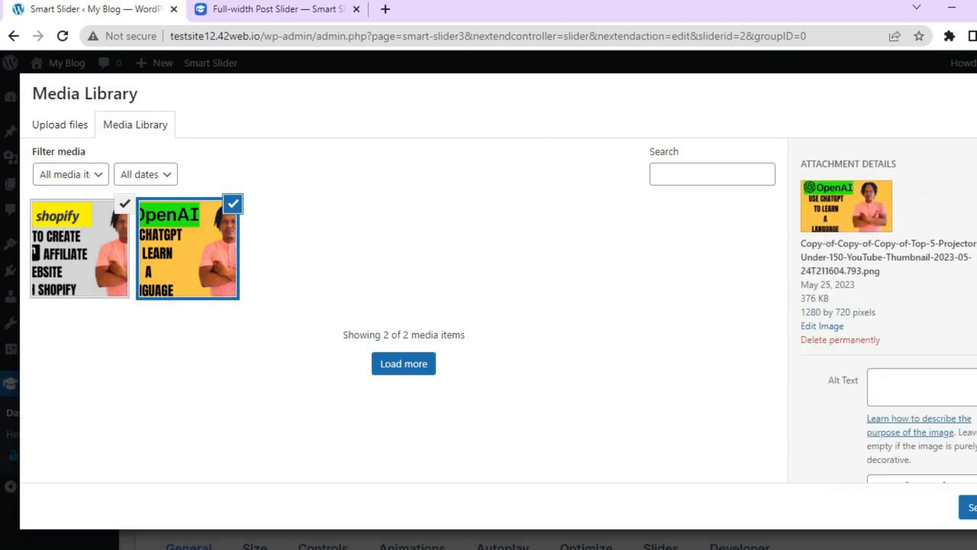
{"action": "left_click", "coordinate": [968, 507]}
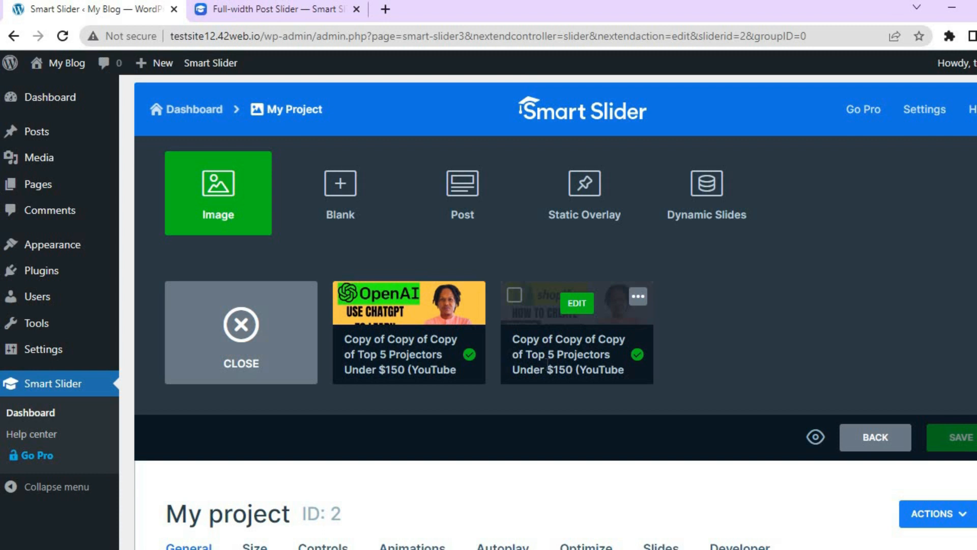
- Add a third image slide by uploading the thumbnail image dated 5/24/2023 8:58 PM from the Downloads folder
{"action": "left_click", "coordinate": [214, 194]}
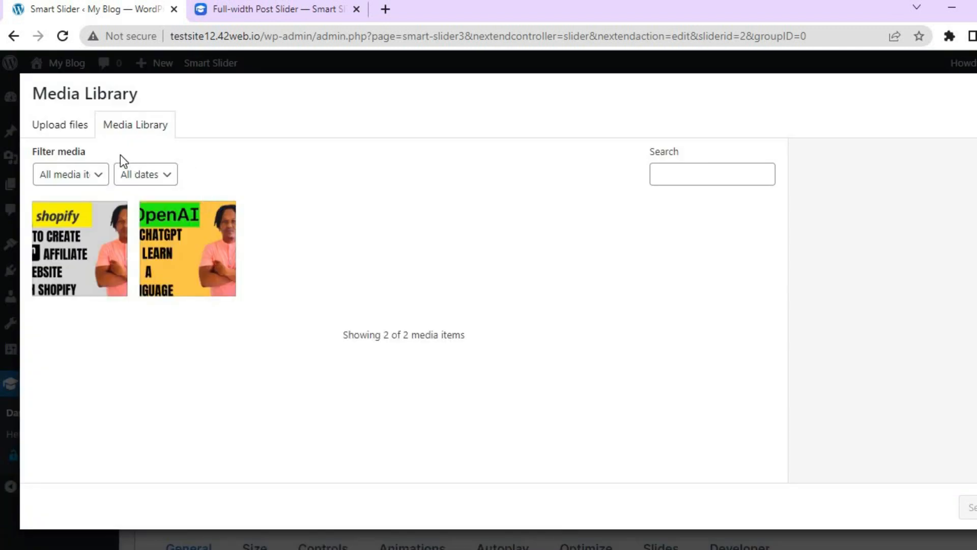
{"action": "left_click", "coordinate": [84, 139]}
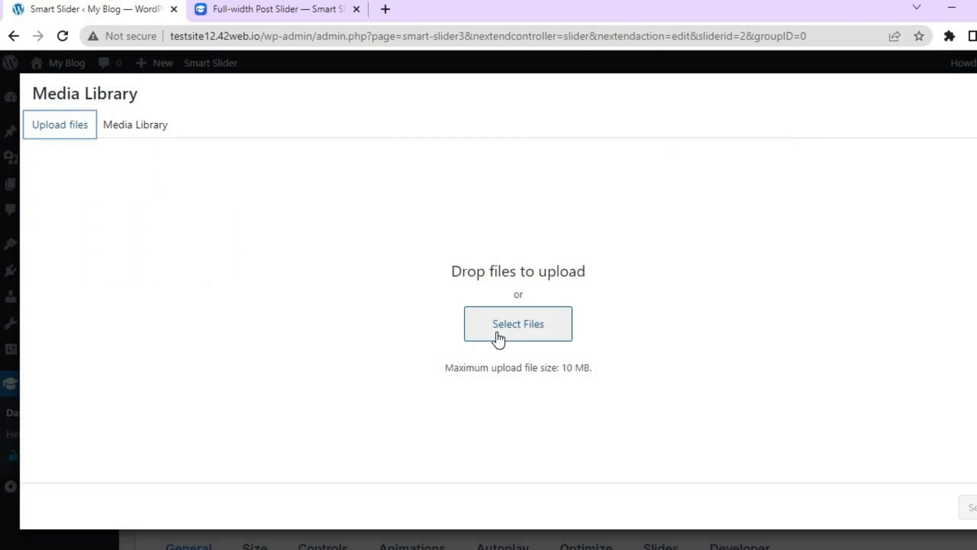
{"action": "left_click", "coordinate": [497, 332]}
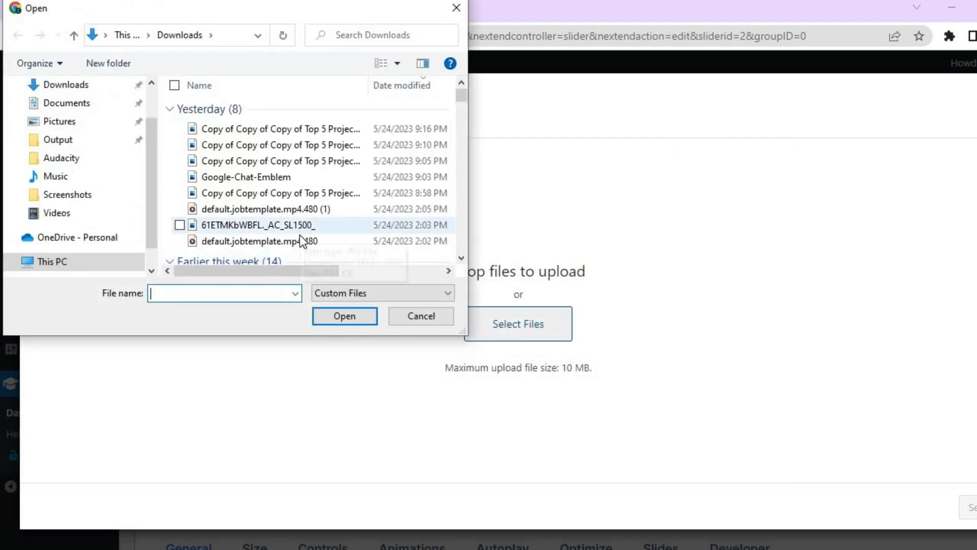
{"action": "left_click", "coordinate": [294, 192]}
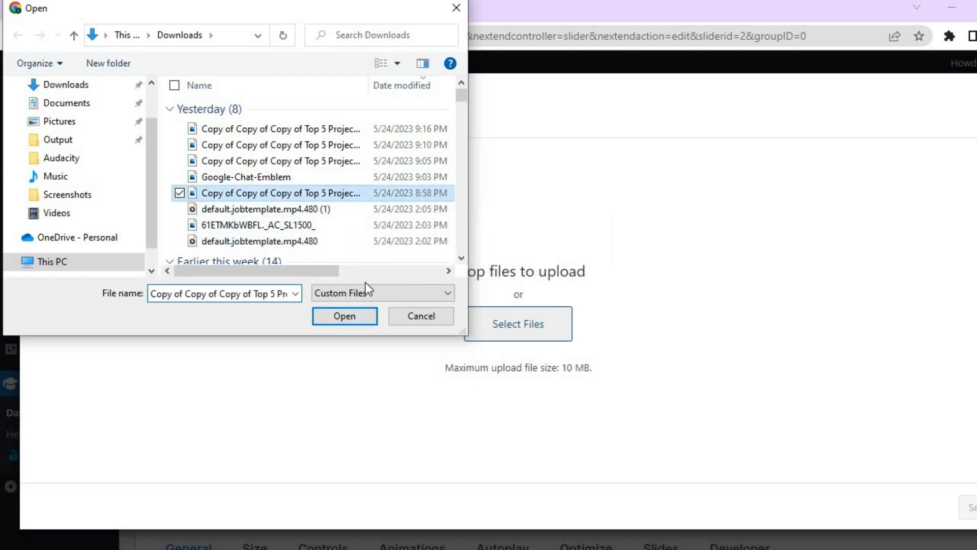
{"action": "left_click", "coordinate": [344, 315]}
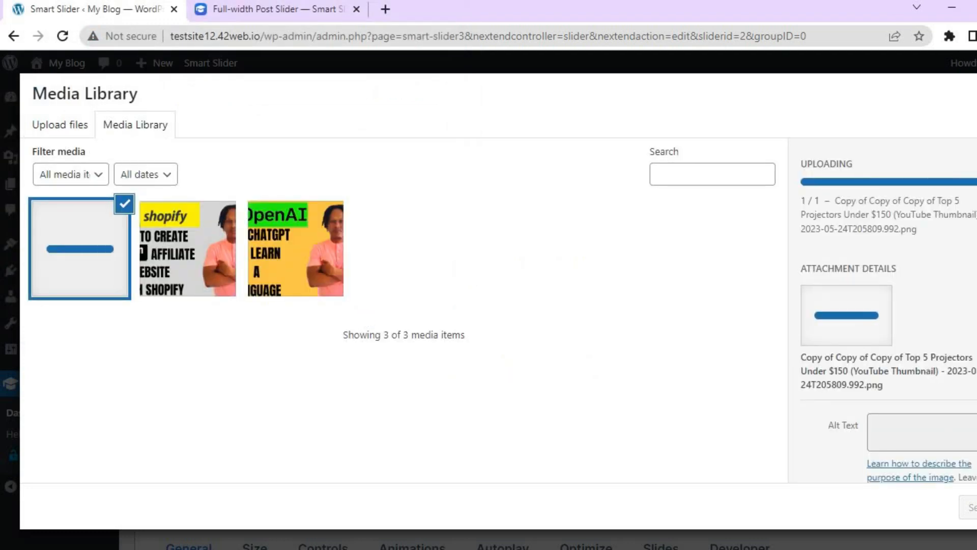
{"action": "left_click", "coordinate": [969, 507]}
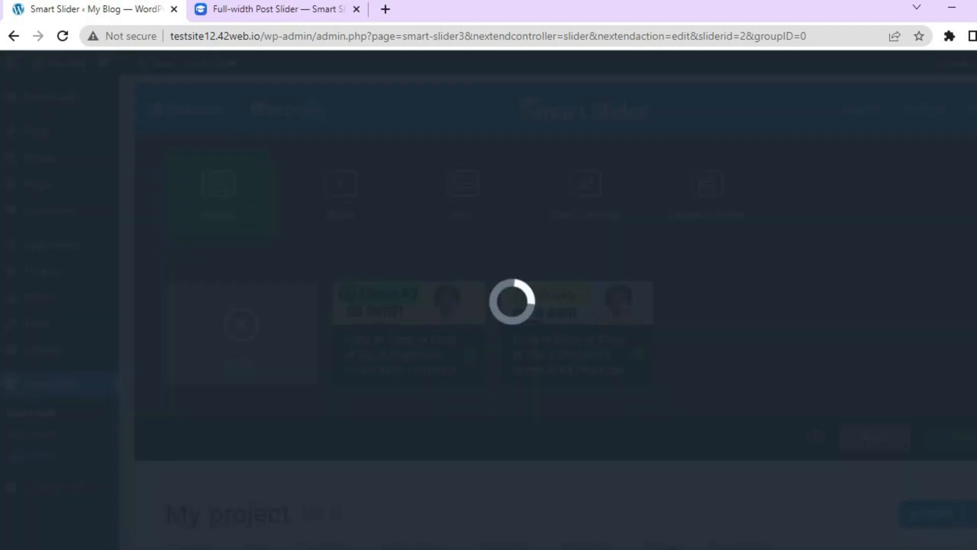
- Select the third slide and look through the bulk actions for selected slides, such as Duplicate, Copy and Delete
{"action": "mouse_move", "coordinate": [753, 351]}
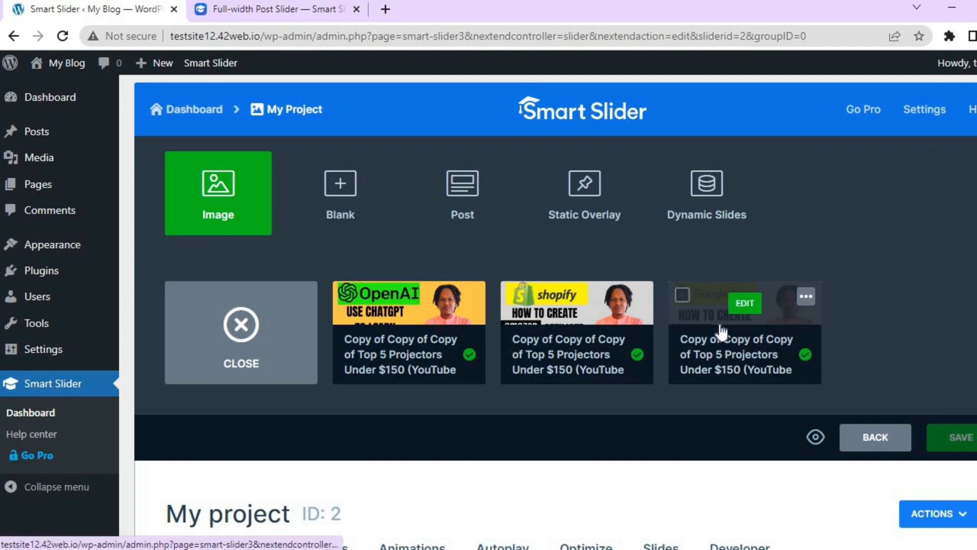
{"action": "left_click", "coordinate": [683, 295]}
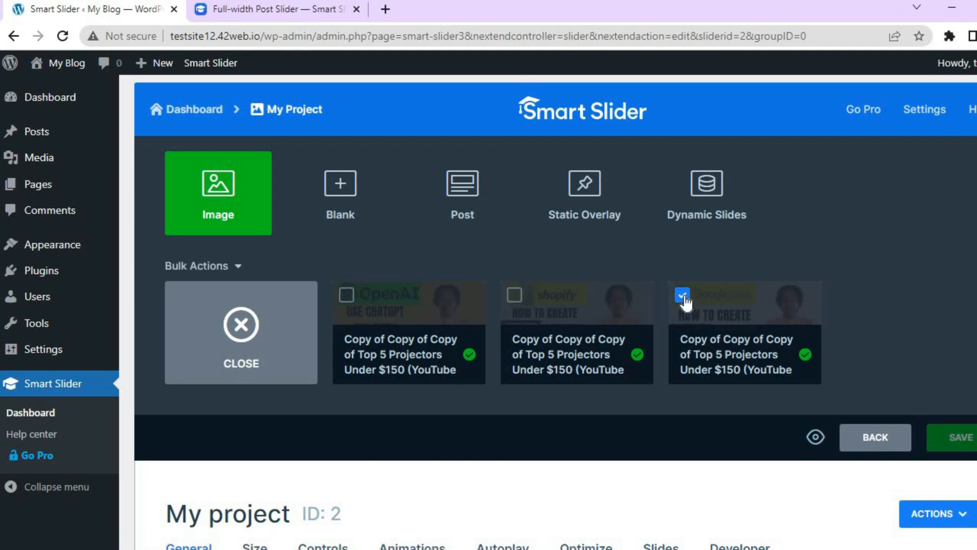
{"action": "left_click", "coordinate": [227, 267]}
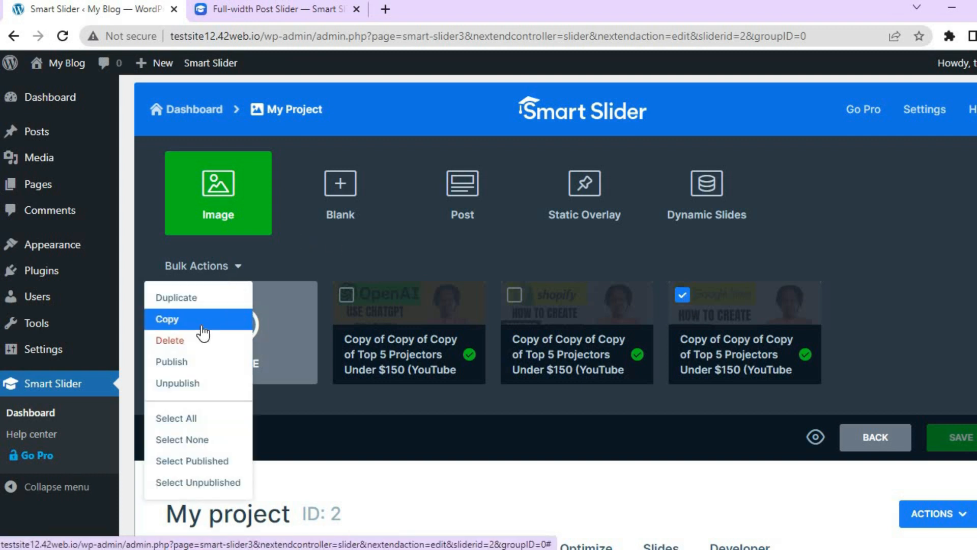
{"action": "left_click", "coordinate": [191, 342]}
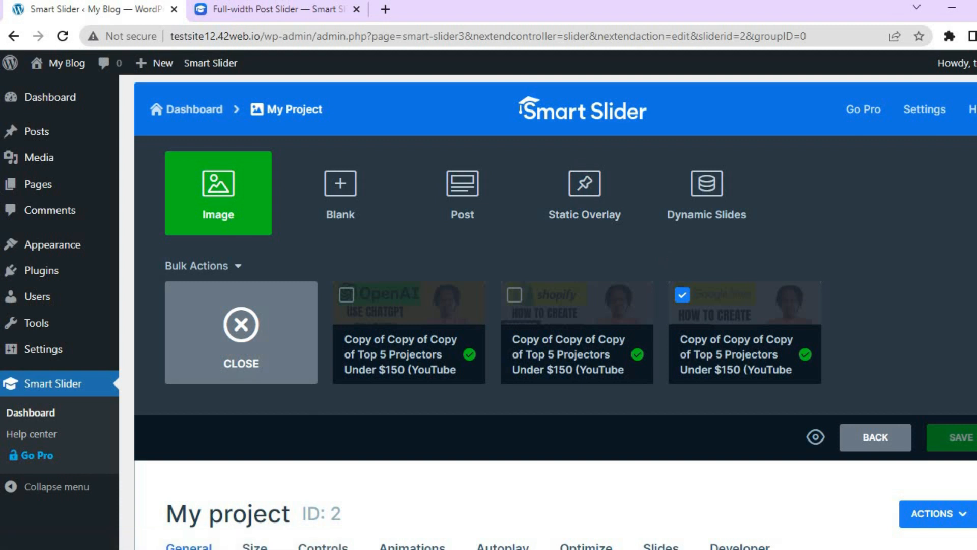
- Examine the project's publishing options and its Size settings, including slider width and height, breakpoints and layout
{"action": "scroll", "coordinate": [555, 311], "scroll_direction": "down", "scroll_amount": 5}
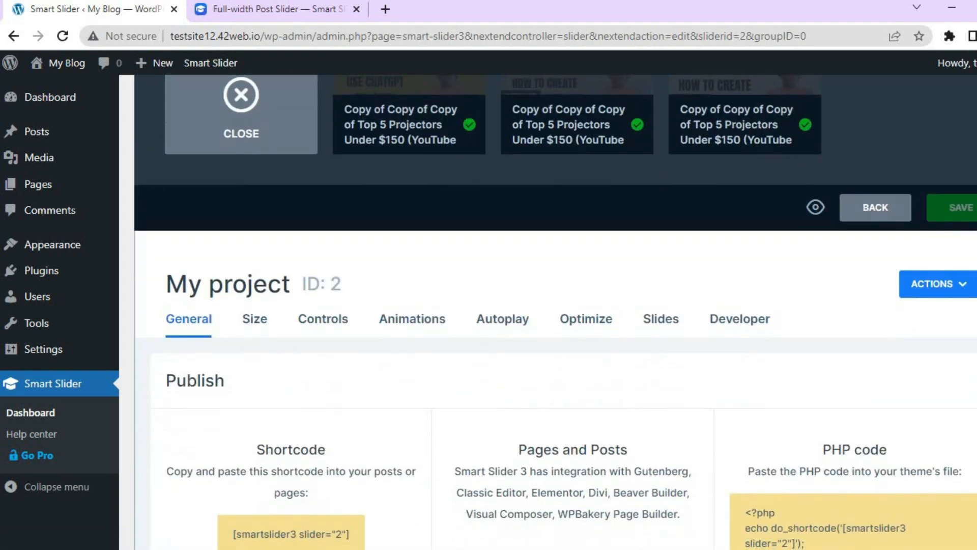
{"action": "scroll", "coordinate": [555, 311], "scroll_direction": "down", "scroll_amount": 4}
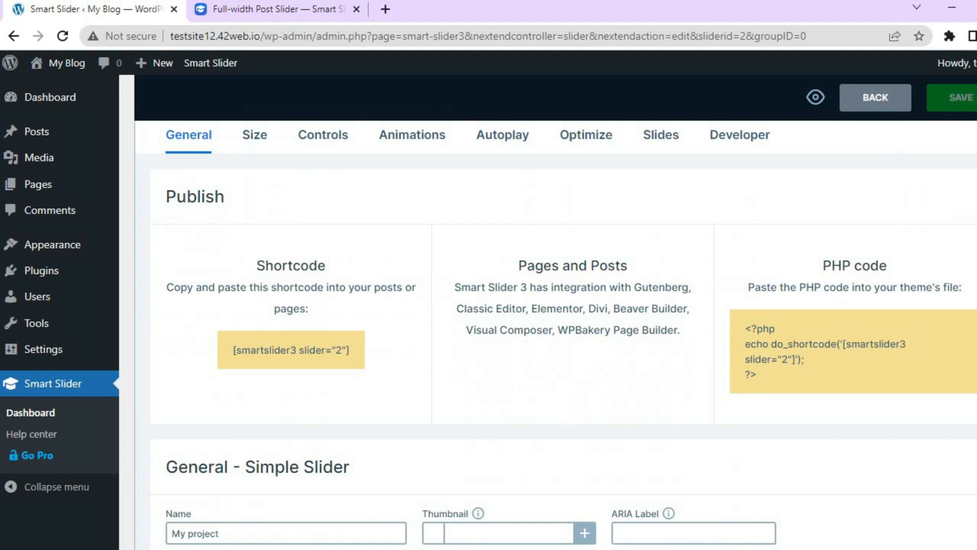
{"action": "scroll", "coordinate": [556, 311], "scroll_direction": "up", "scroll_amount": 2}
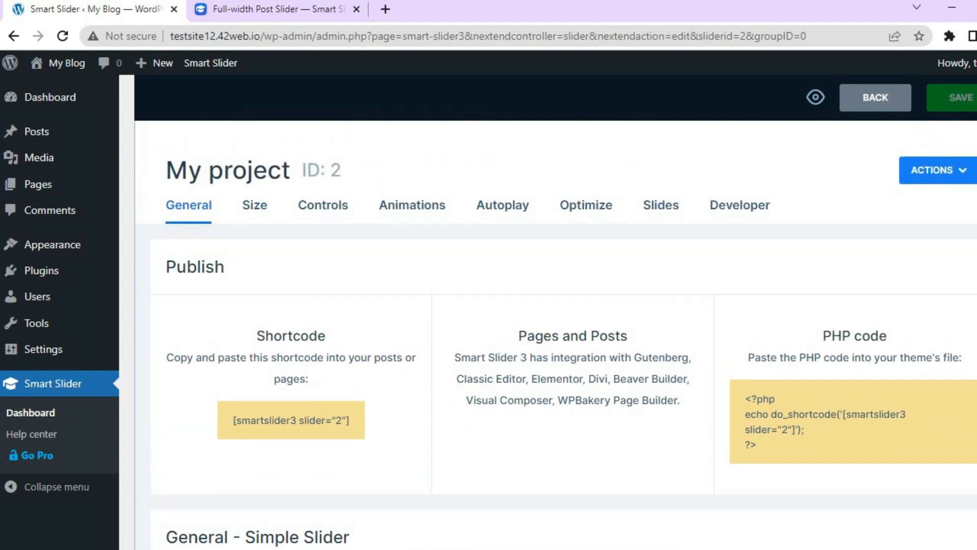
{"action": "left_click", "coordinate": [250, 209]}
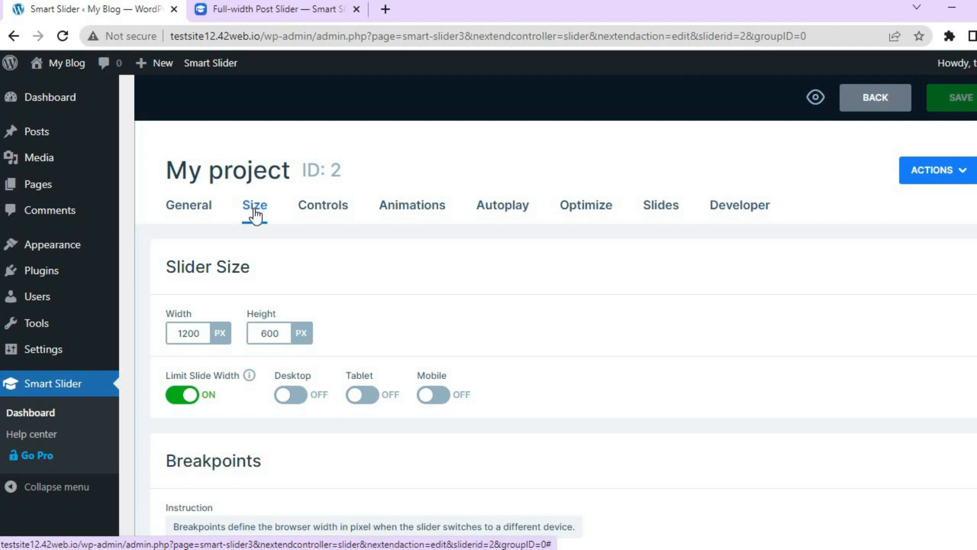
{"action": "left_click", "coordinate": [193, 337]}
{"action": "left_click", "coordinate": [270, 331]}
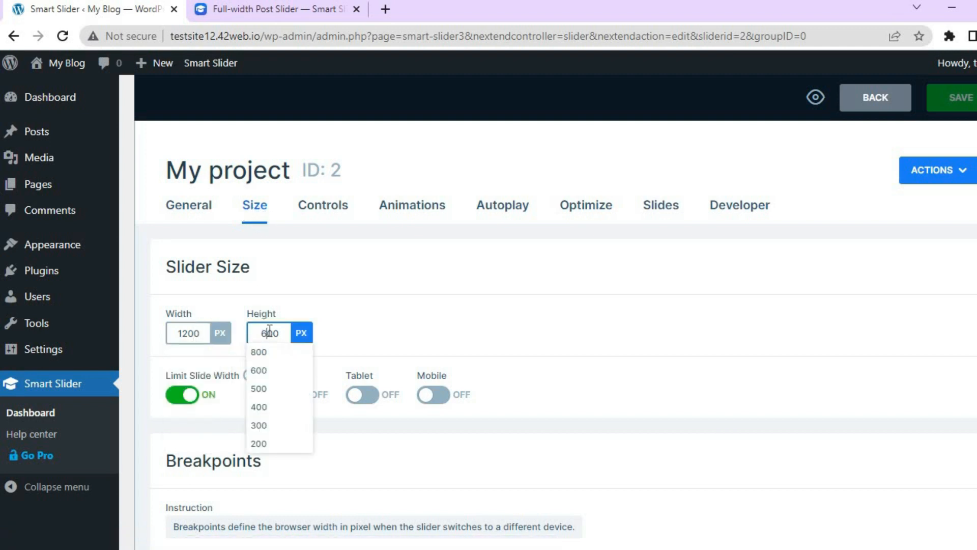
{"action": "left_click", "coordinate": [407, 277]}
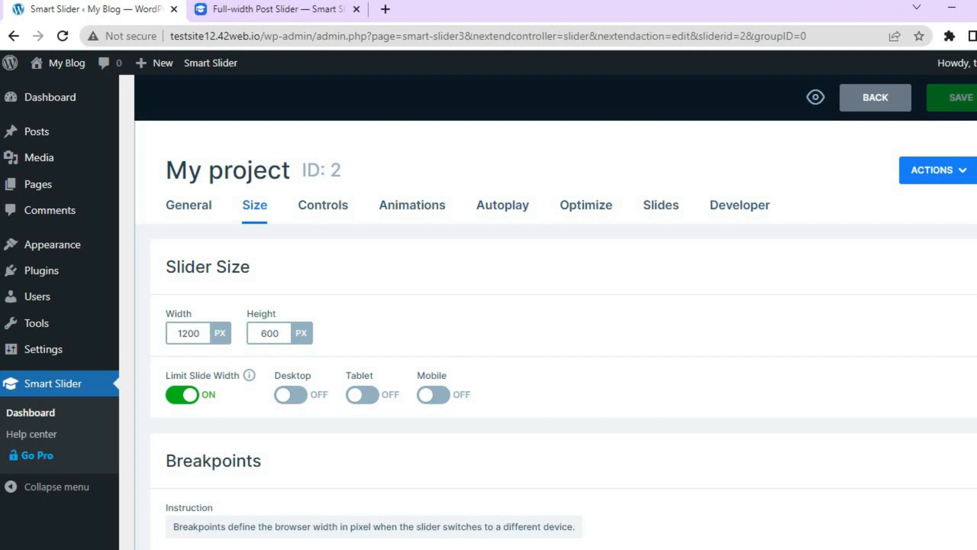
{"action": "scroll", "coordinate": [555, 336], "scroll_direction": "down", "scroll_amount": 4}
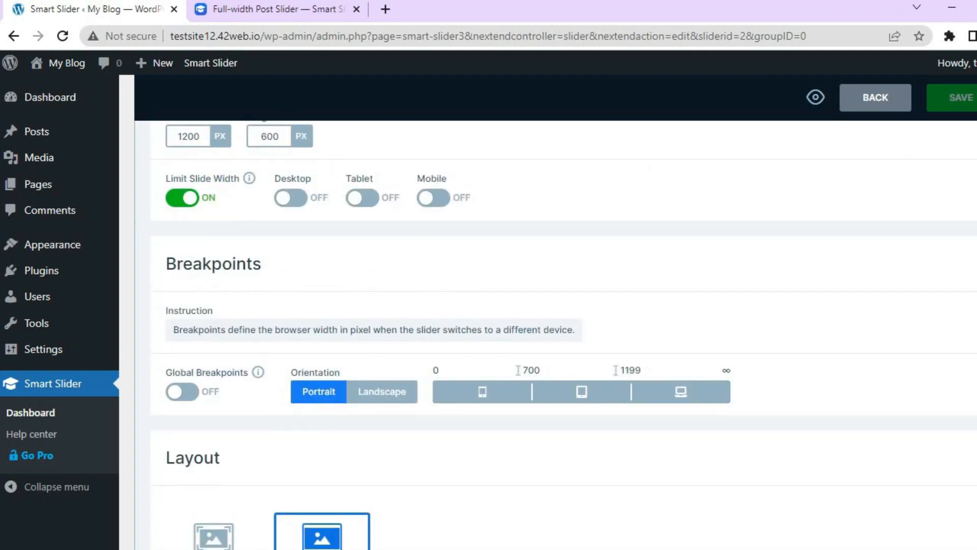
{"action": "scroll", "coordinate": [399, 409], "scroll_direction": "down", "scroll_amount": 1}
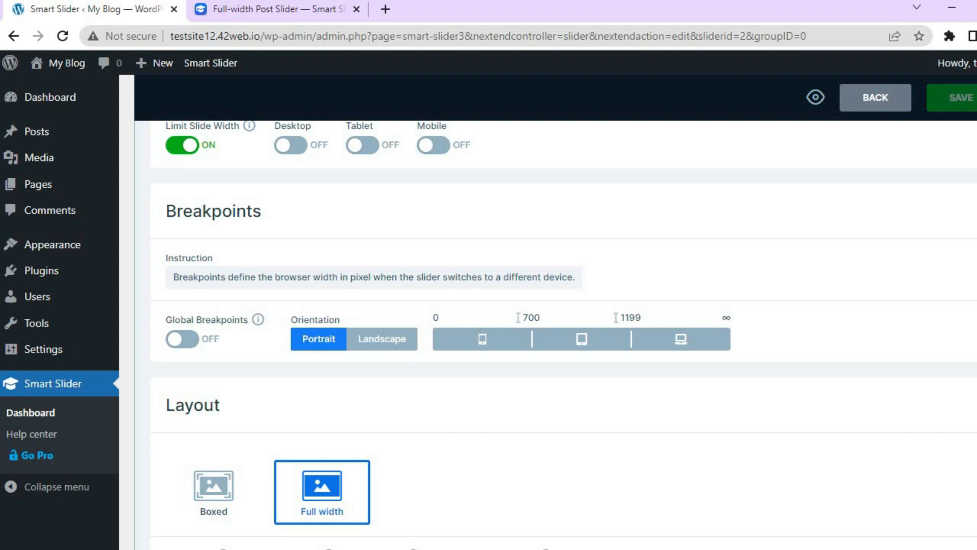
{"action": "scroll", "coordinate": [556, 335], "scroll_direction": "down", "scroll_amount": 2}
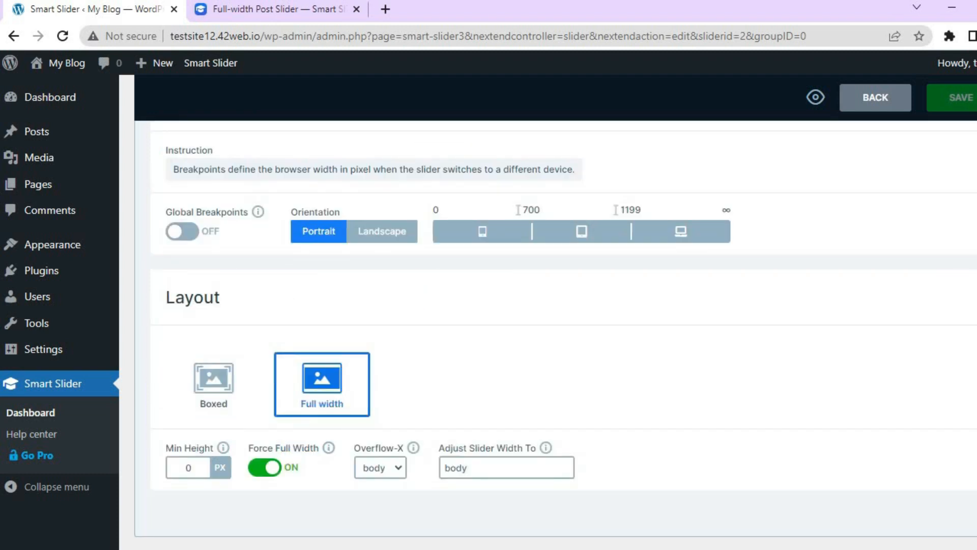
{"action": "scroll", "coordinate": [599, 354], "scroll_direction": "up", "scroll_amount": 8}
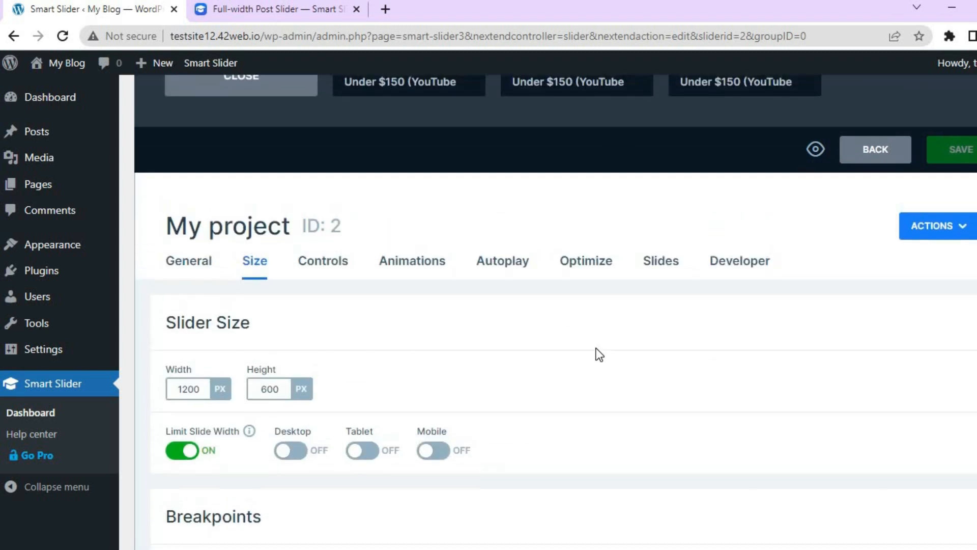
- Examine the project's Controls settings, switching the arrow's Hover option on and back off
{"action": "left_click", "coordinate": [324, 271]}
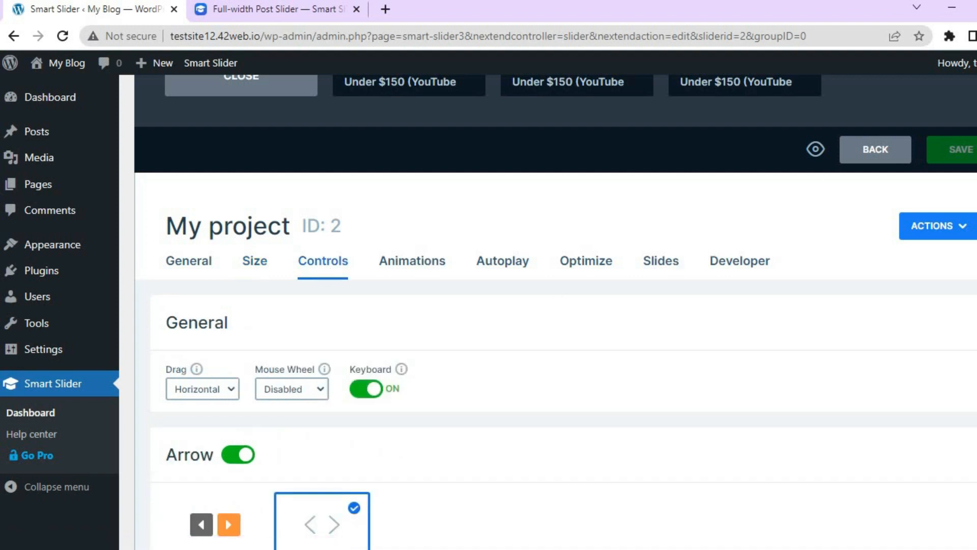
{"action": "scroll", "coordinate": [960, 340], "scroll_direction": "down", "scroll_amount": 3}
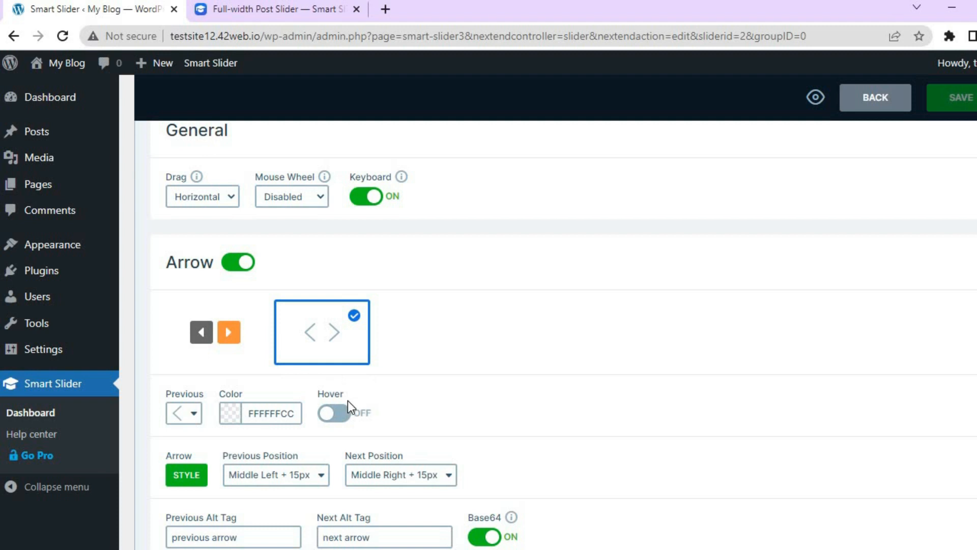
{"action": "left_click", "coordinate": [339, 417]}
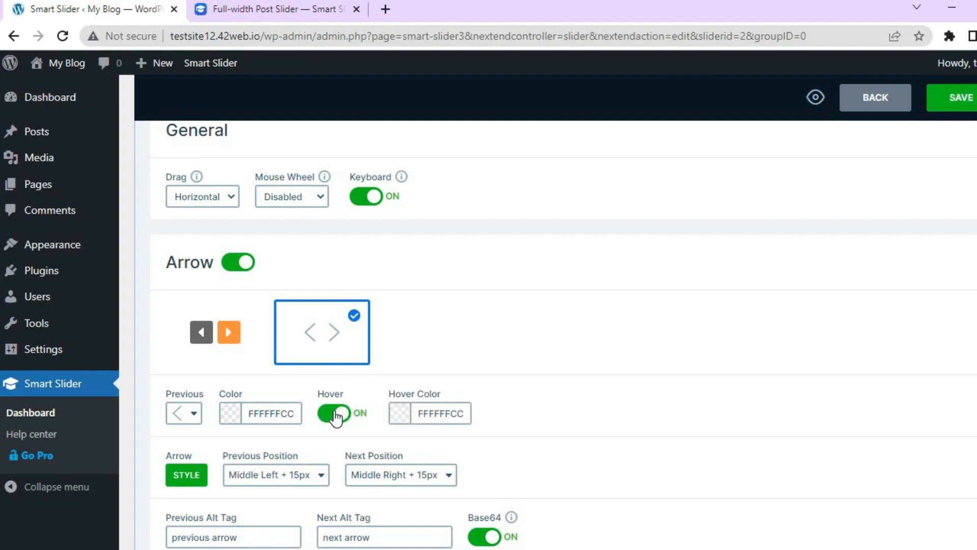
{"action": "left_click", "coordinate": [336, 416]}
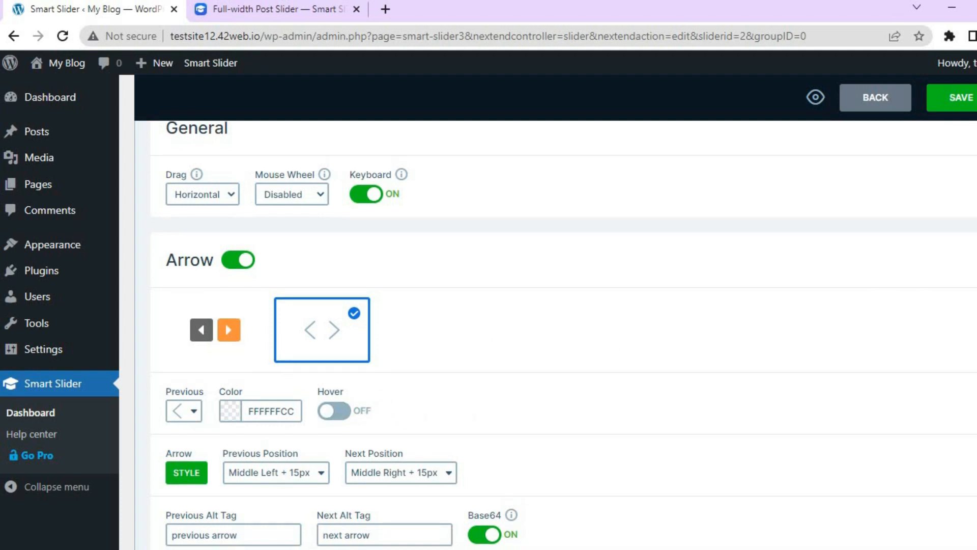
{"action": "scroll", "coordinate": [564, 334], "scroll_direction": "down", "scroll_amount": 5}
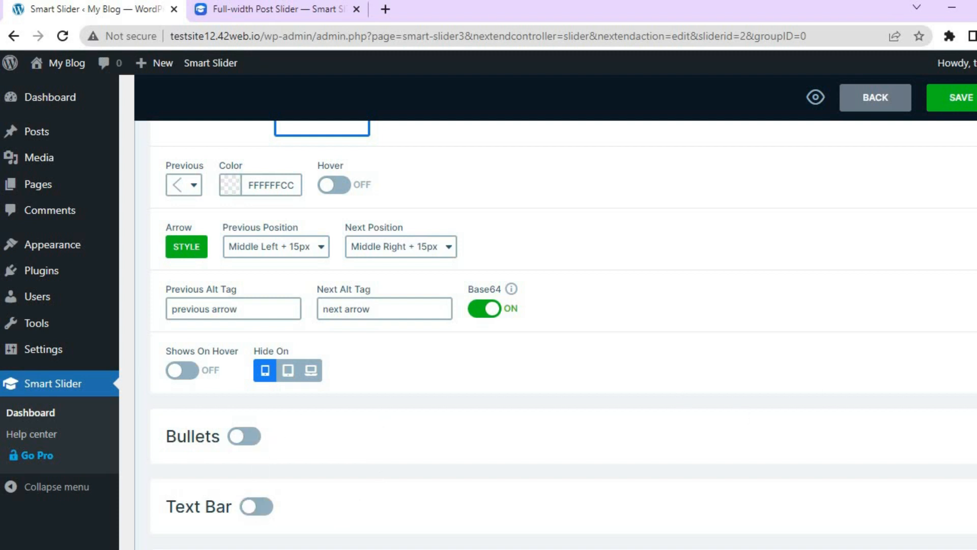
{"action": "scroll", "coordinate": [554, 325], "scroll_direction": "up", "scroll_amount": 7}
{"action": "scroll", "coordinate": [554, 326], "scroll_direction": "down", "scroll_amount": 4}
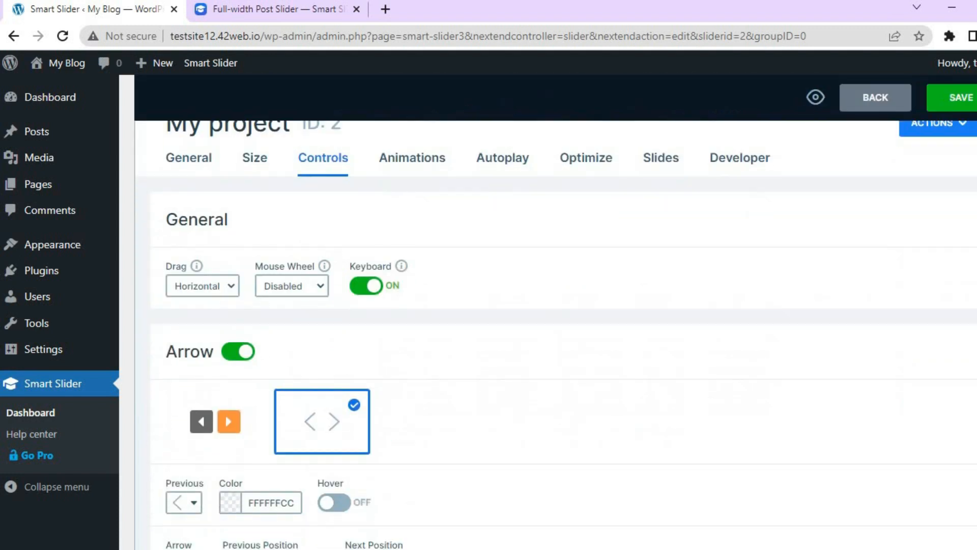
{"action": "scroll", "coordinate": [555, 326], "scroll_direction": "up", "scroll_amount": 1}
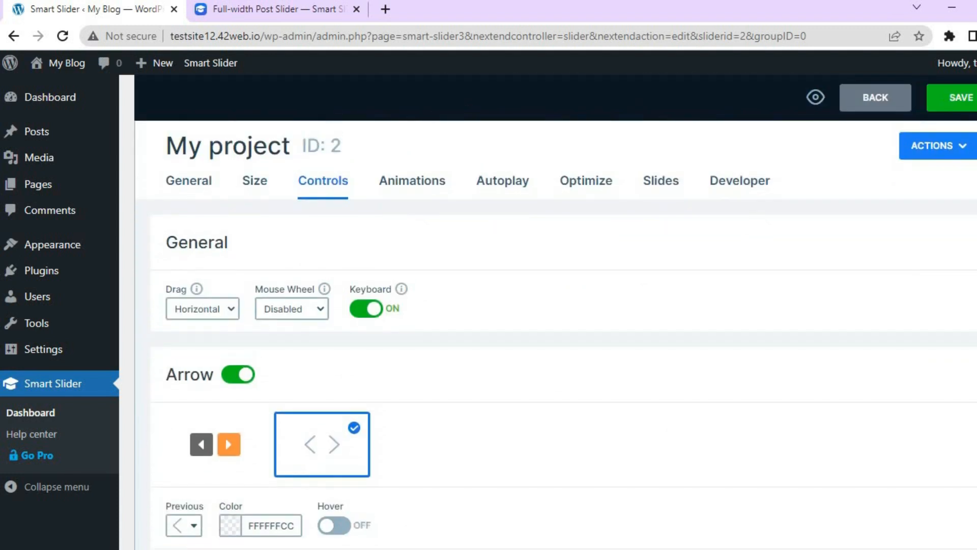
- Check the project's main and background animation options, and turn on Autoplay for the slider
{"action": "left_click", "coordinate": [433, 179]}
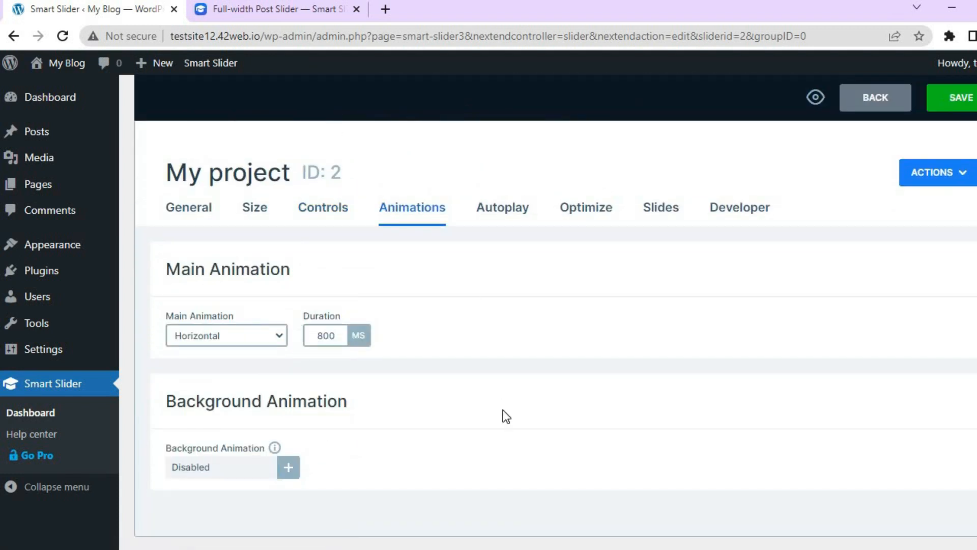
{"action": "left_click", "coordinate": [341, 340]}
{"action": "left_click", "coordinate": [430, 325]}
{"action": "left_click", "coordinate": [509, 218]}
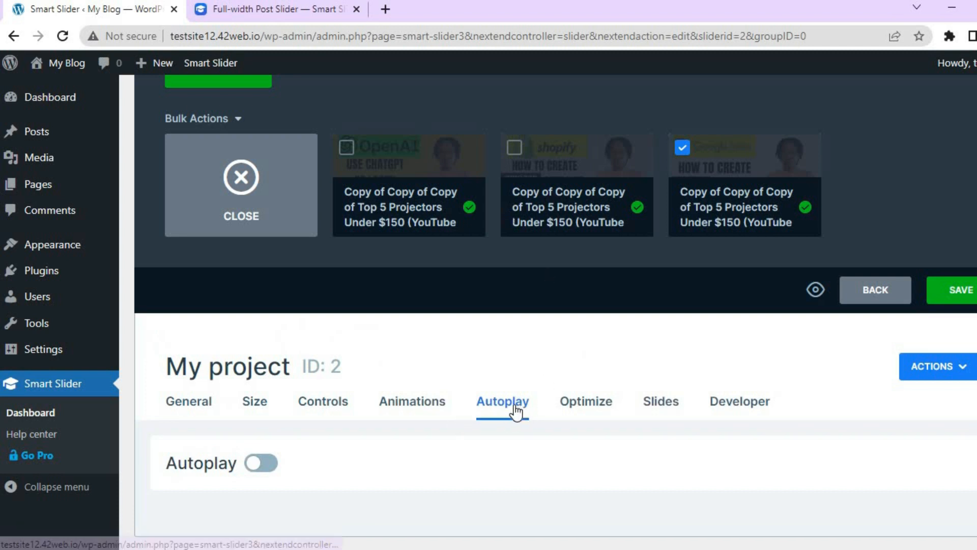
{"action": "left_click", "coordinate": [261, 463]}
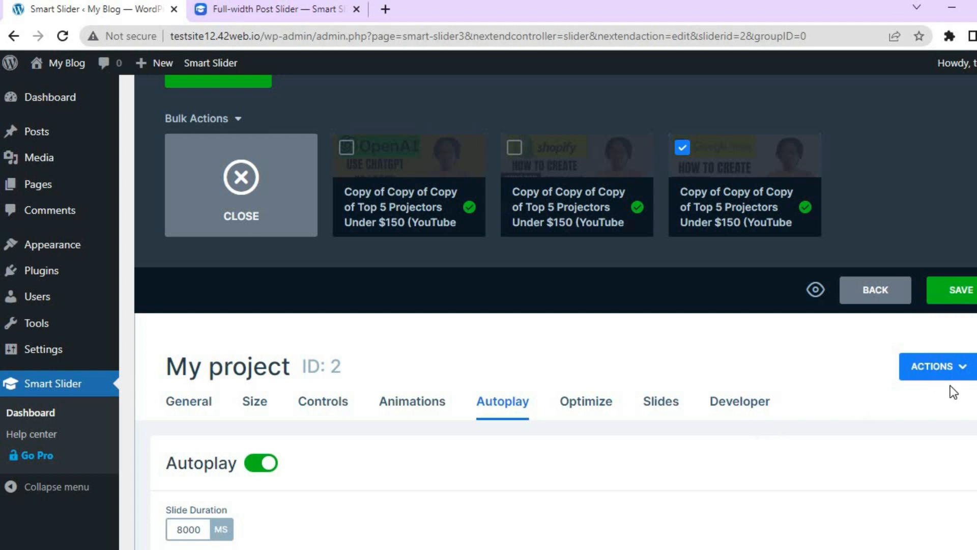
{"action": "scroll", "coordinate": [780, 340], "scroll_direction": "down", "scroll_amount": 1}
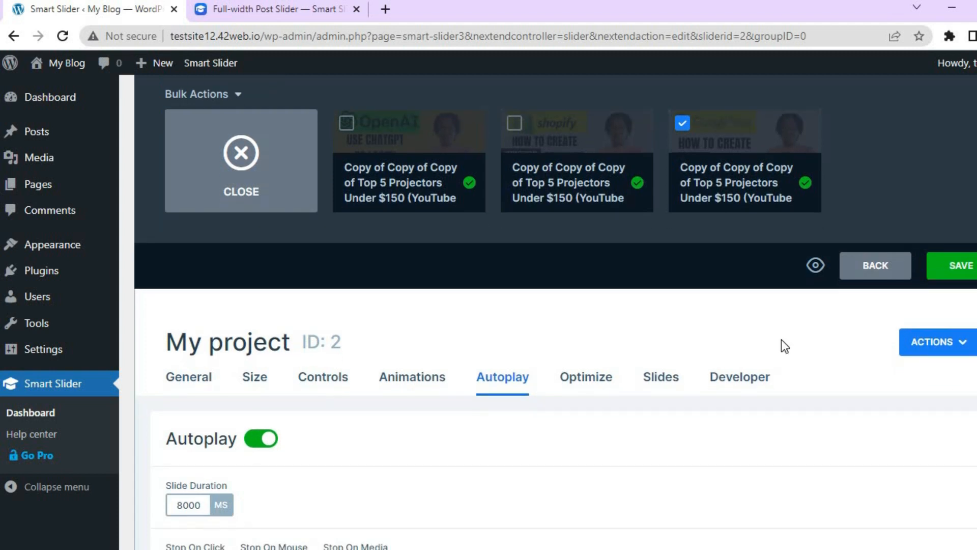
- Preview the slider by advancing through its slides, close the preview and save the project
{"action": "left_click", "coordinate": [816, 265]}
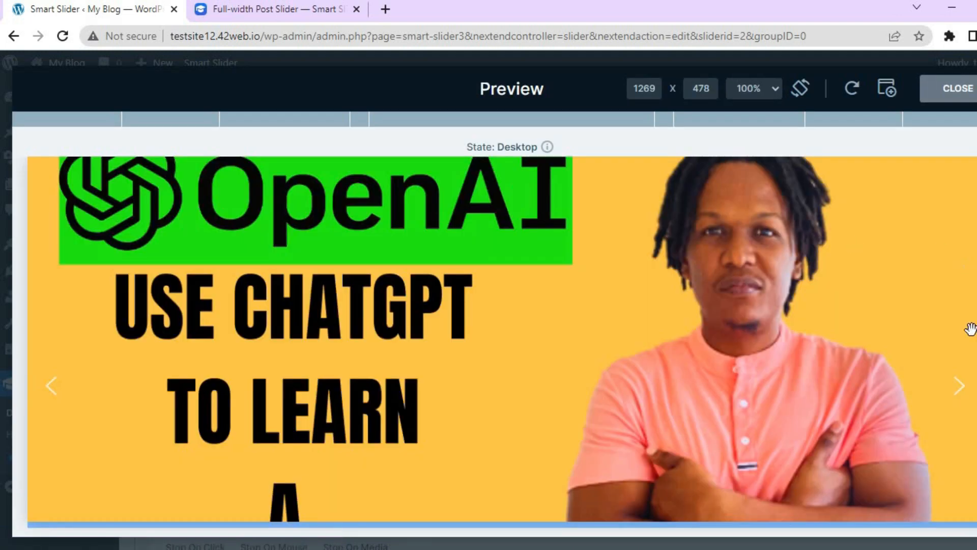
{"action": "left_click", "coordinate": [960, 386]}
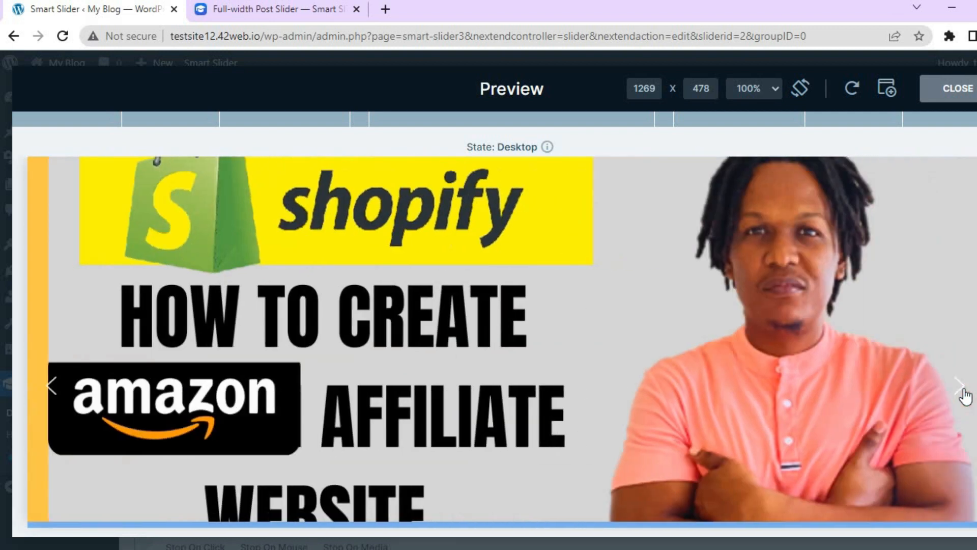
{"action": "left_click", "coordinate": [960, 386]}
{"action": "left_click", "coordinate": [964, 395]}
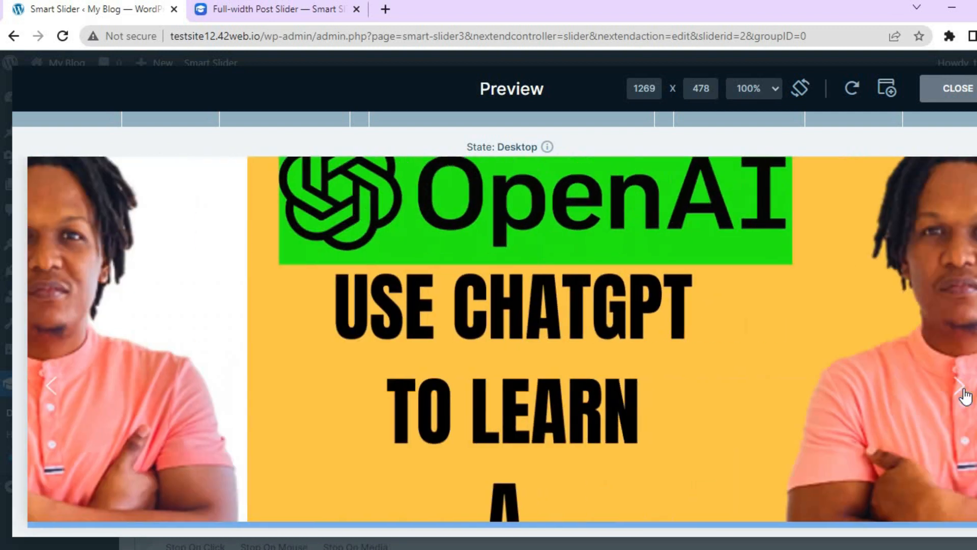
{"action": "left_click", "coordinate": [951, 88]}
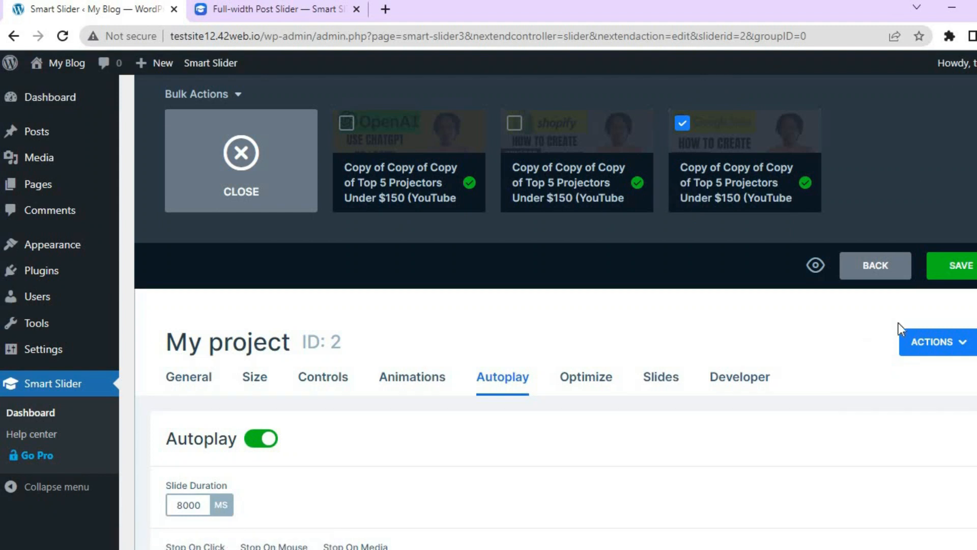
{"action": "left_click", "coordinate": [945, 270]}
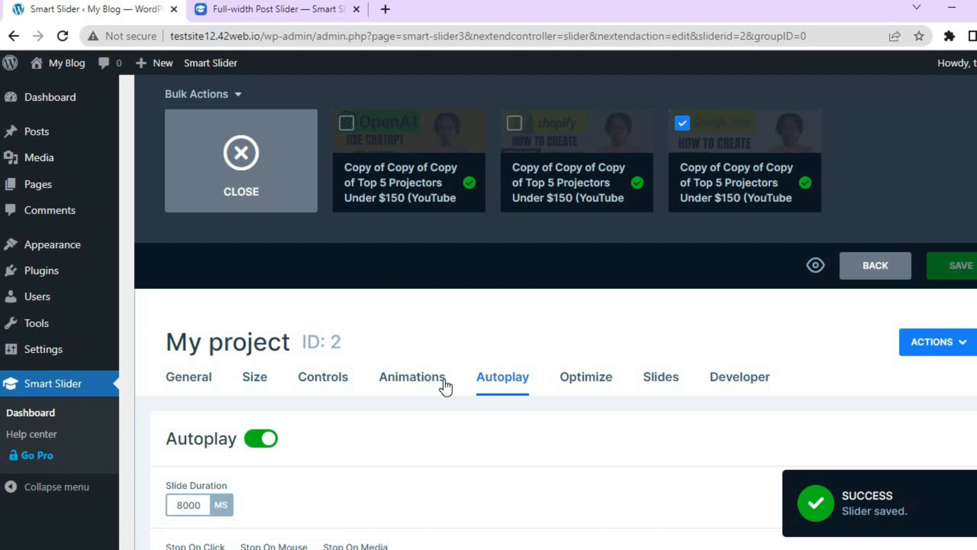
- Copy the shortcode [smartslider3 slider="2"] from the project's General publishing options
{"action": "left_click", "coordinate": [196, 391]}
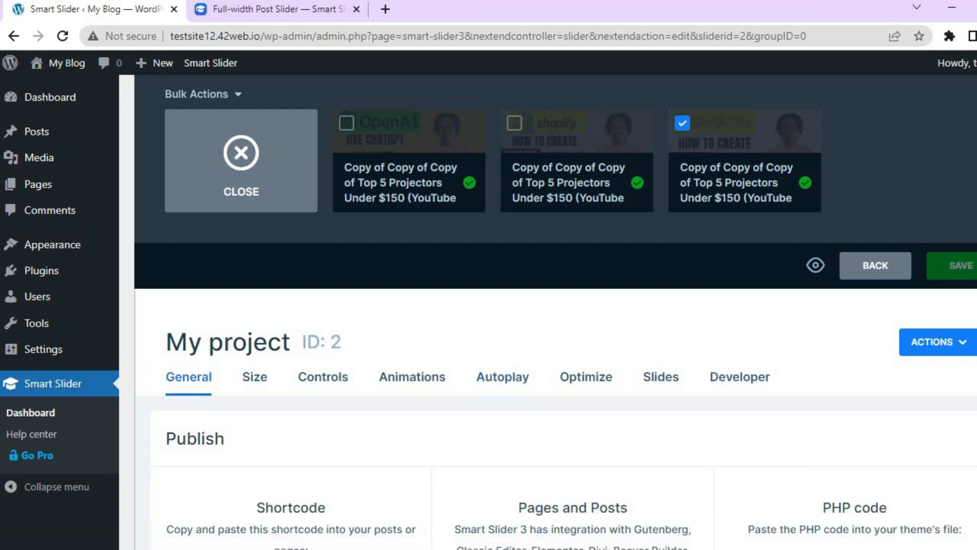
{"action": "scroll", "coordinate": [538, 360], "scroll_direction": "down", "scroll_amount": 5}
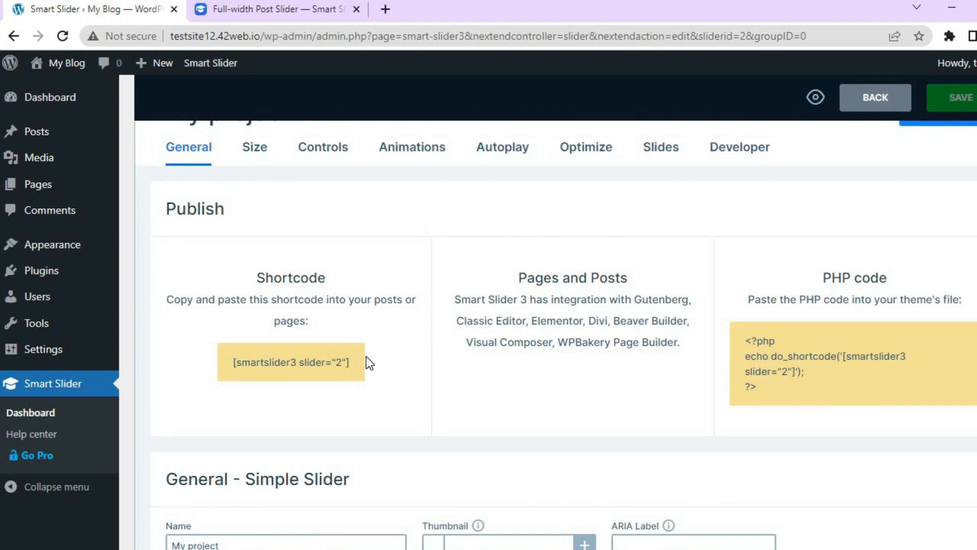
{"action": "left_click", "coordinate": [350, 362]}
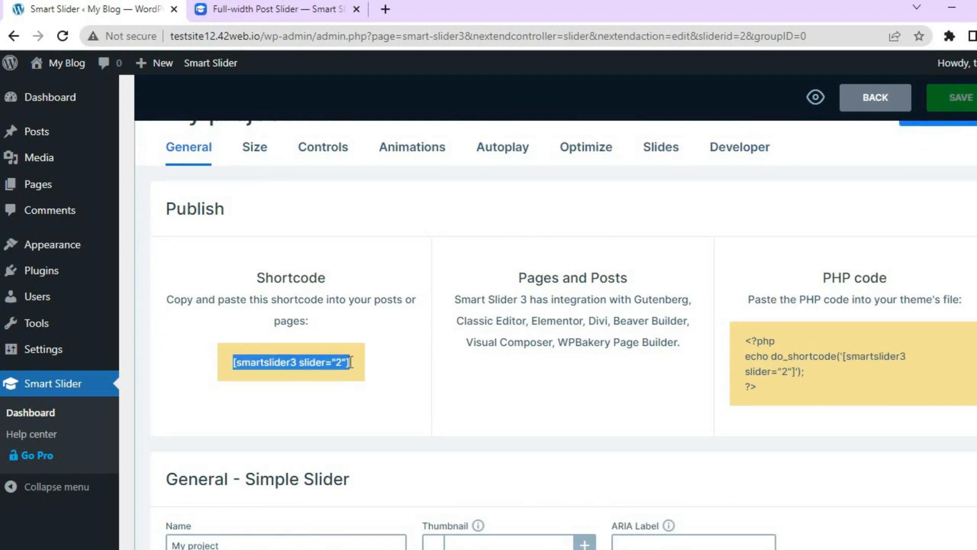
{"action": "right_click", "coordinate": [351, 361]}
{"action": "left_click", "coordinate": [386, 373]}
- Open the site editor's Home template and add a Smart Slider 3 block between the header and the "Mindblown" heading
{"action": "mouse_move", "coordinate": [75, 255]}
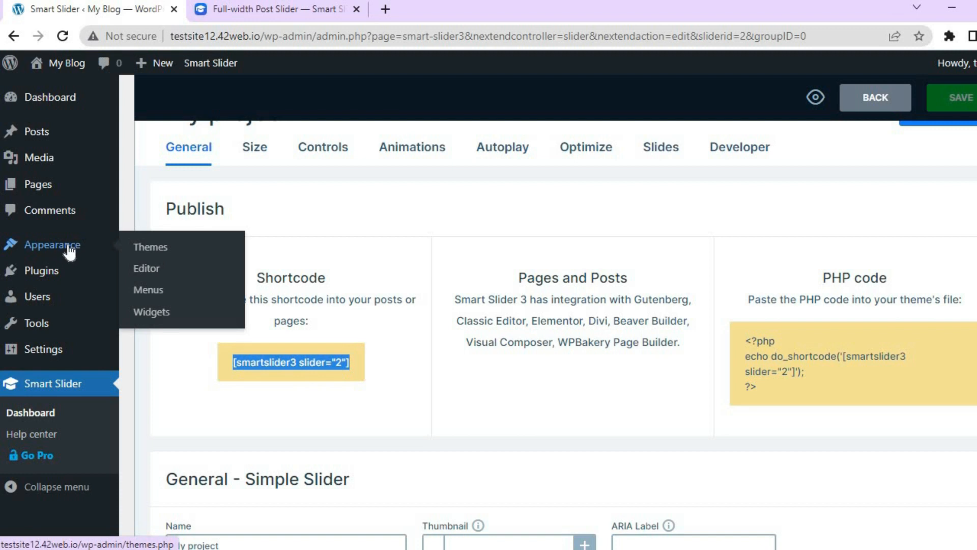
{"action": "left_click", "coordinate": [143, 275]}
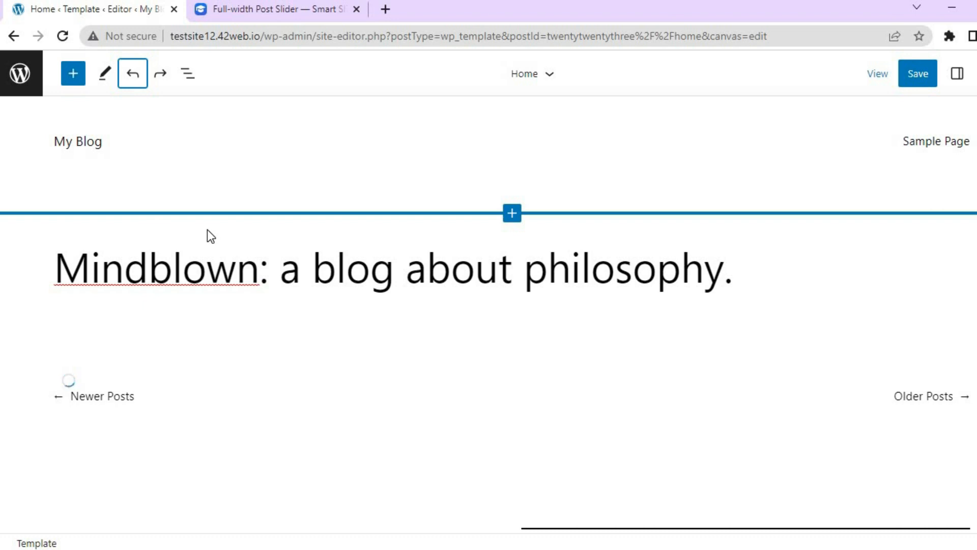
{"action": "left_click", "coordinate": [72, 81]}
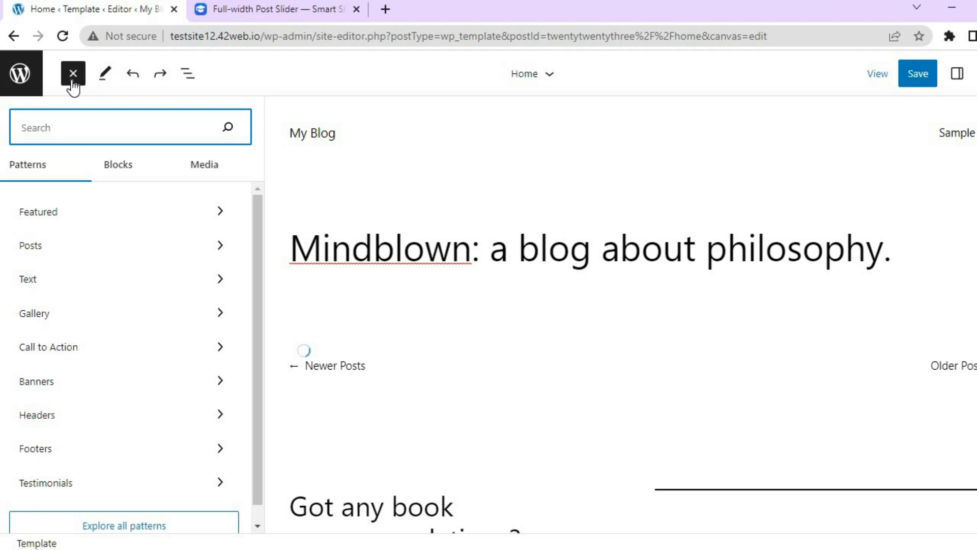
{"action": "left_click", "coordinate": [120, 163]}
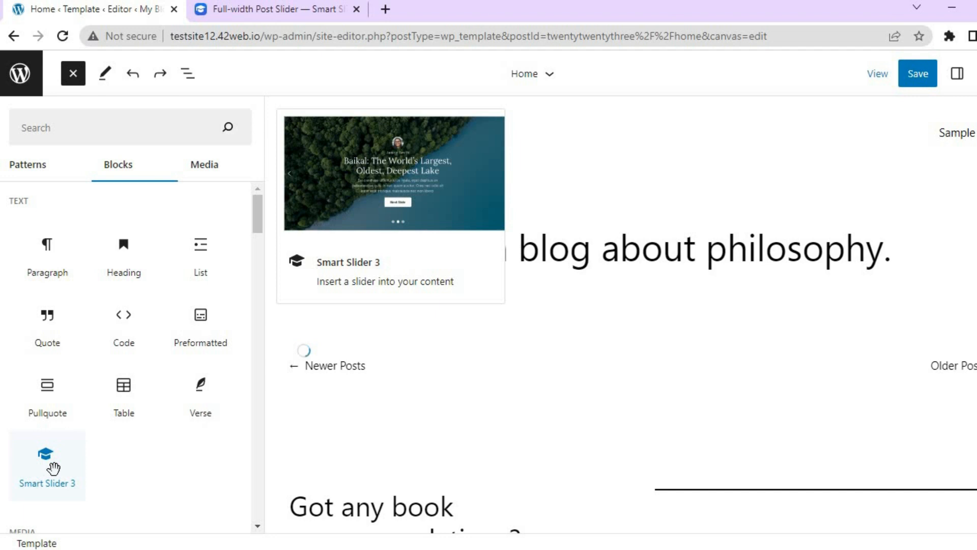
{"action": "left_click_drag", "start_coordinate": [53, 468], "coordinate": [421, 196]}
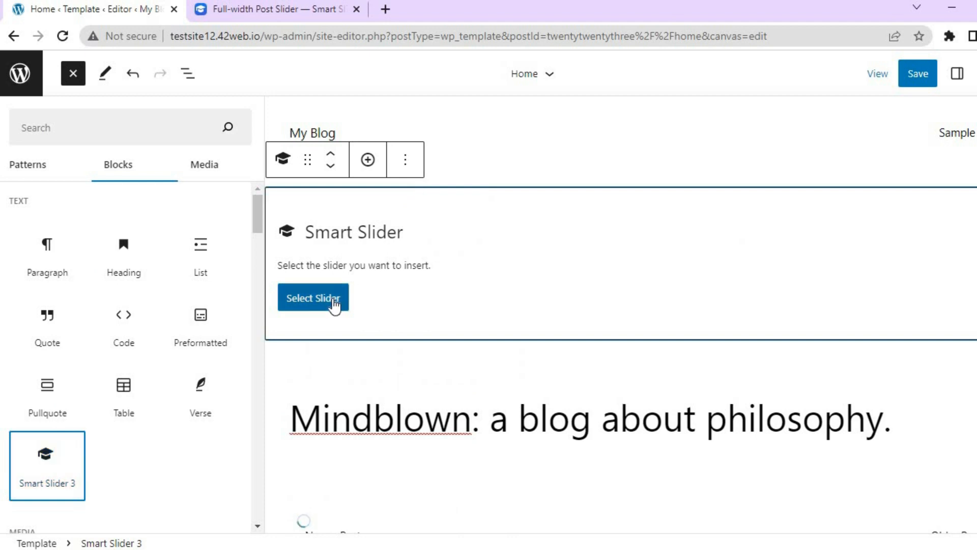
- Insert the "My project" slider into the new Smart Slider block and look it over on the page
{"action": "left_click", "coordinate": [334, 301]}
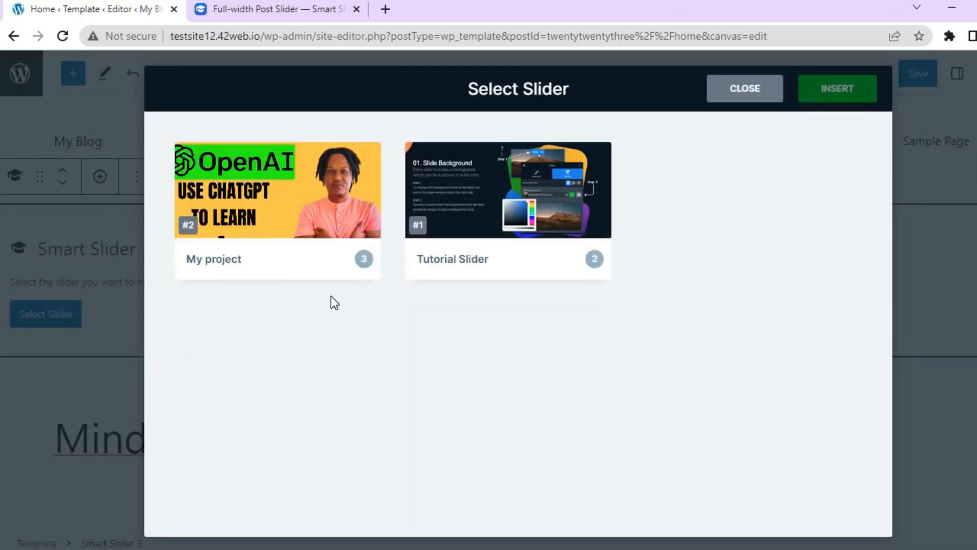
{"action": "left_click", "coordinate": [261, 208]}
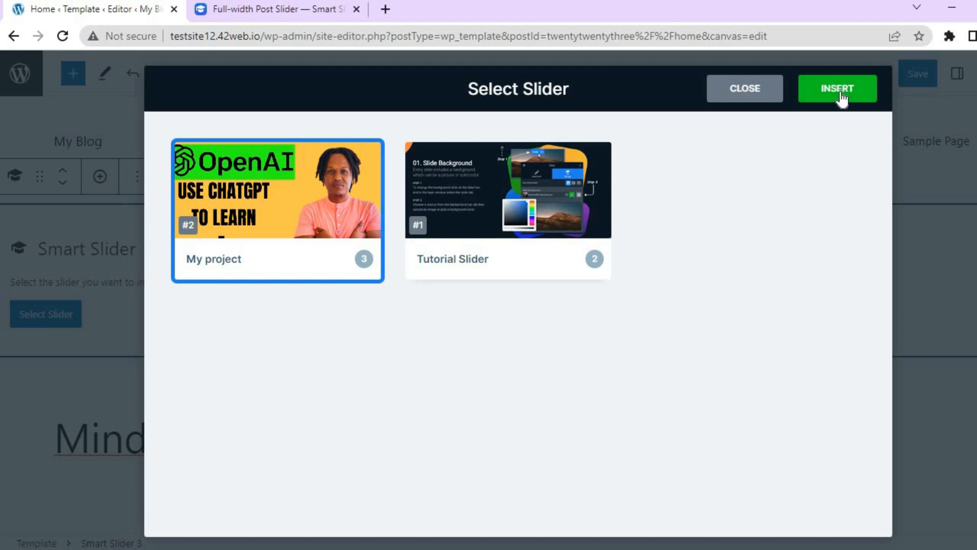
{"action": "left_click", "coordinate": [837, 89]}
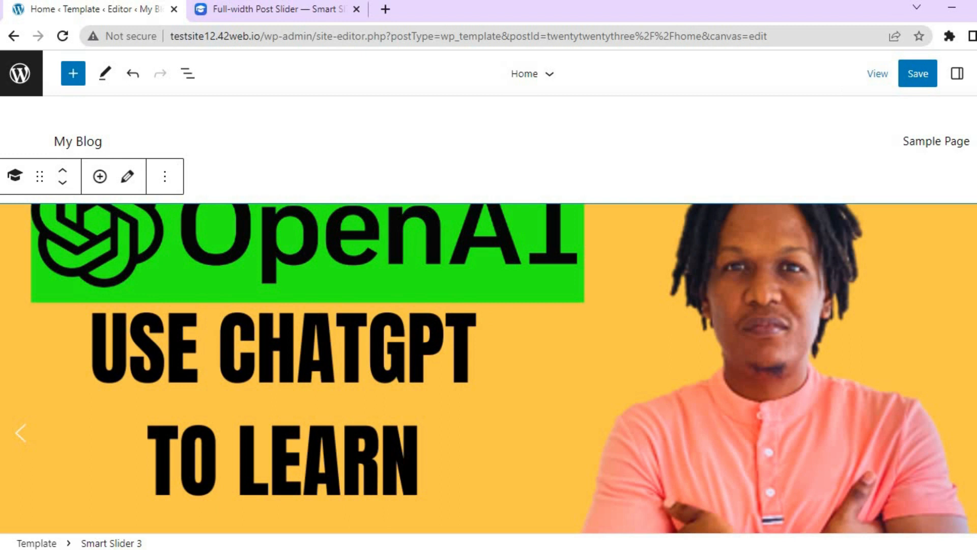
{"action": "scroll", "coordinate": [489, 315], "scroll_direction": "down", "scroll_amount": 5}
{"action": "scroll", "coordinate": [489, 314], "scroll_direction": "up", "scroll_amount": 3}
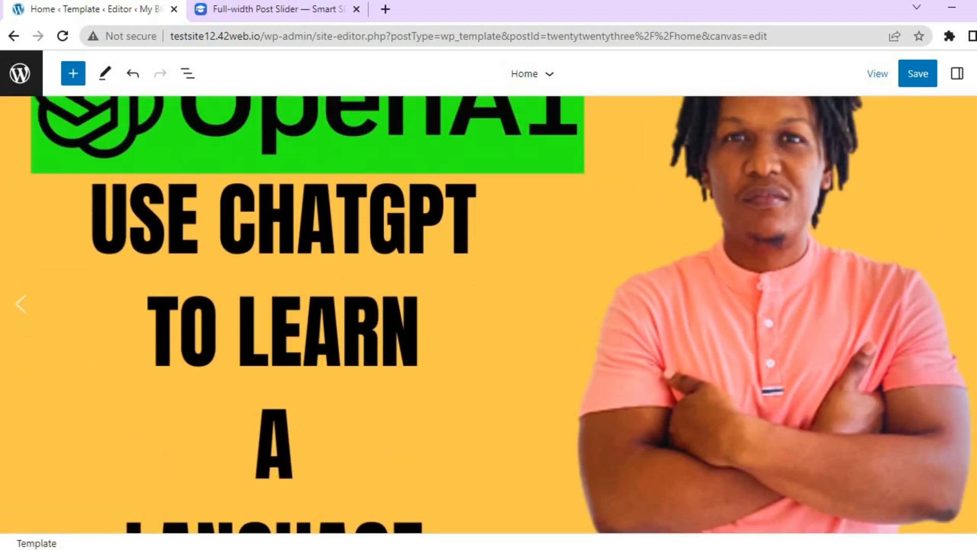
- Save the changes to the Home template
{"action": "left_click", "coordinate": [488, 315]}
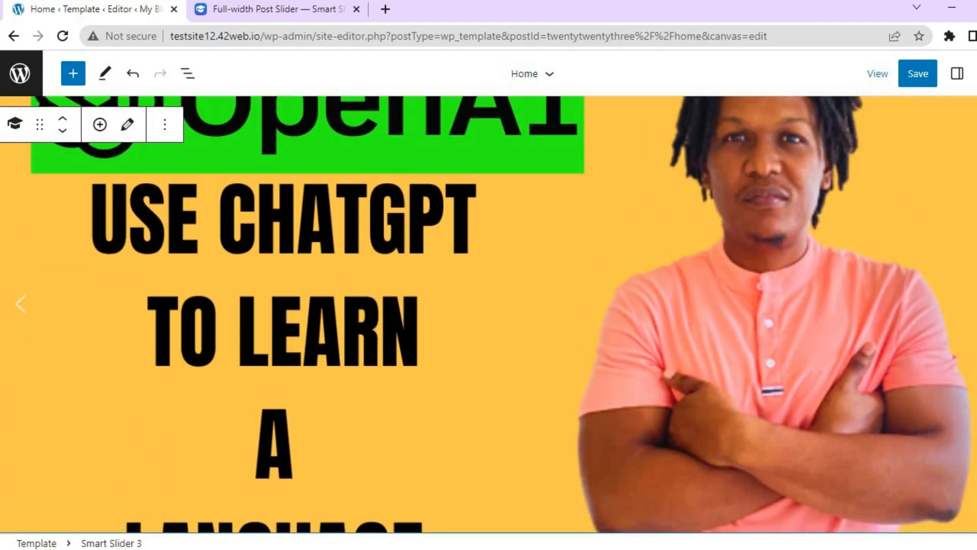
{"action": "left_click", "coordinate": [913, 75]}
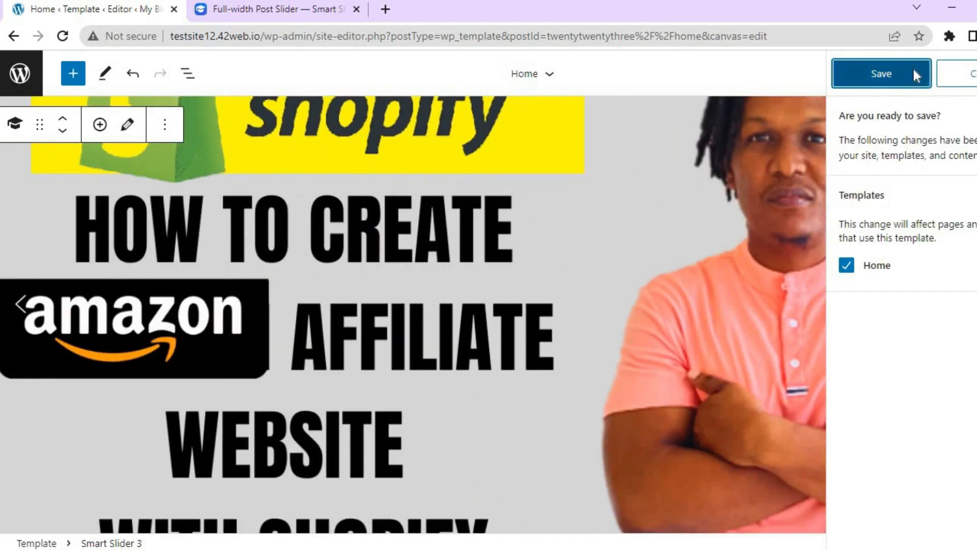
{"action": "left_click", "coordinate": [913, 68]}
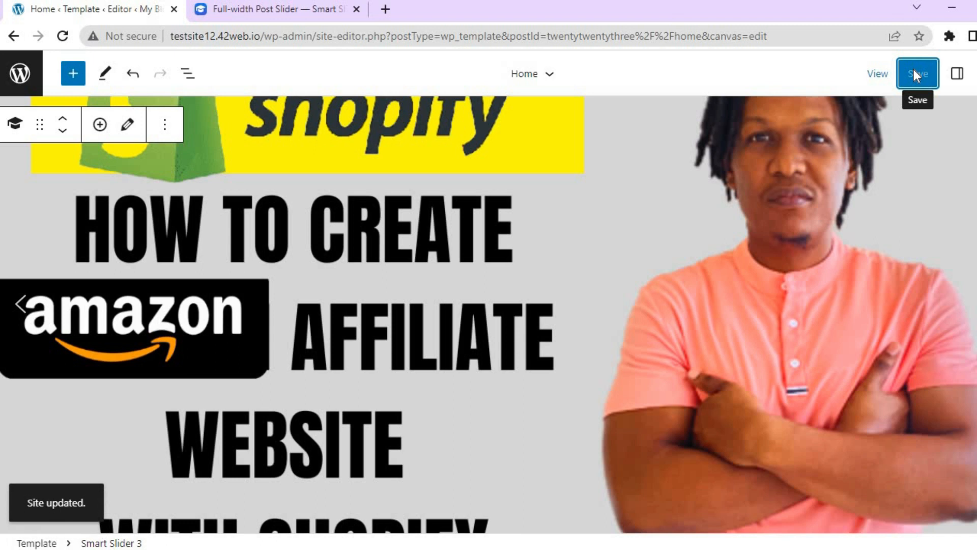
- Open the live site in a new tab and examine the slider's display and autoplay on the home page
{"action": "left_click", "coordinate": [875, 76]}
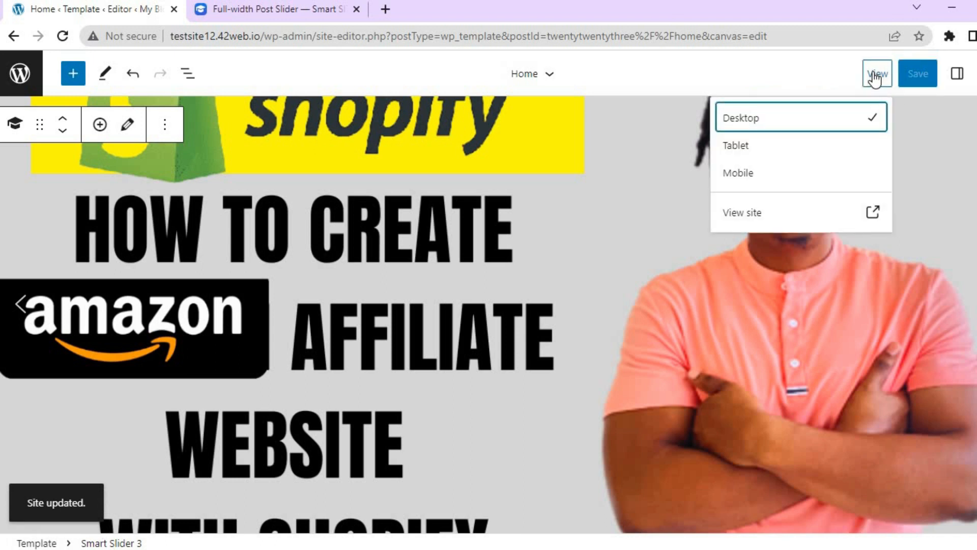
{"action": "left_click", "coordinate": [768, 214]}
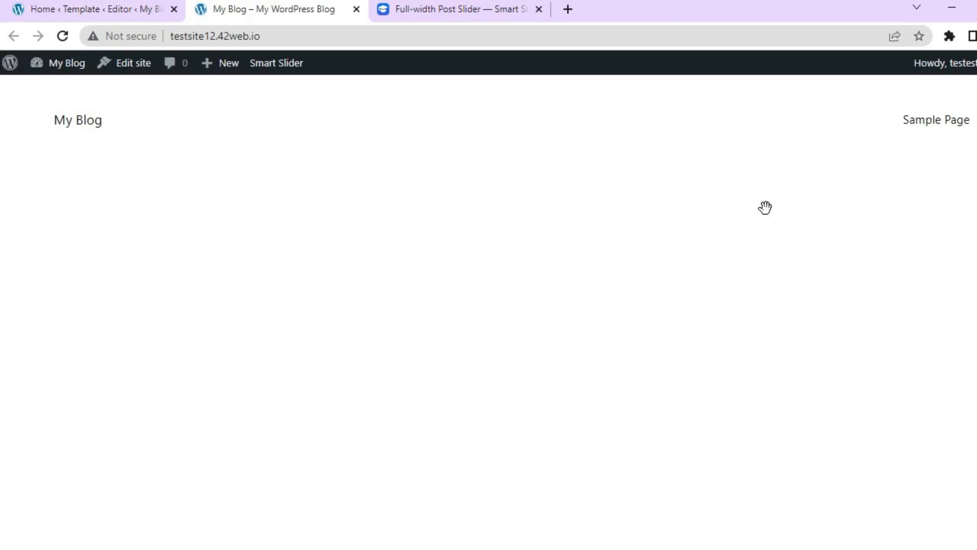
{"action": "scroll", "coordinate": [488, 312], "scroll_direction": "down", "scroll_amount": 4}
{"action": "scroll", "coordinate": [489, 312], "scroll_direction": "up", "scroll_amount": 3}
{"action": "scroll", "coordinate": [488, 311], "scroll_direction": "down", "scroll_amount": 2}
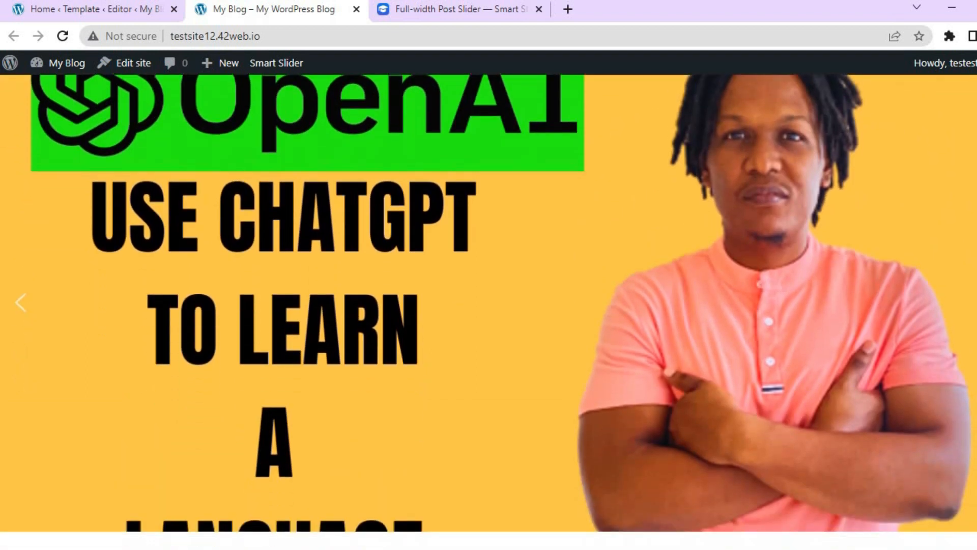
{"action": "scroll", "coordinate": [489, 311], "scroll_direction": "down", "scroll_amount": 6}
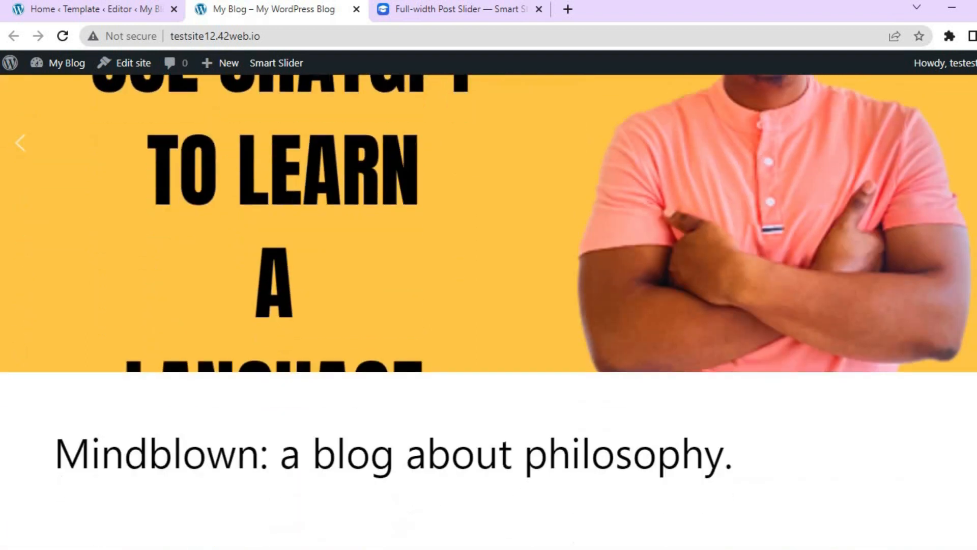
{"action": "scroll", "coordinate": [489, 311], "scroll_direction": "up", "scroll_amount": 5}
{"action": "scroll", "coordinate": [489, 311], "scroll_direction": "up", "scroll_amount": 3}
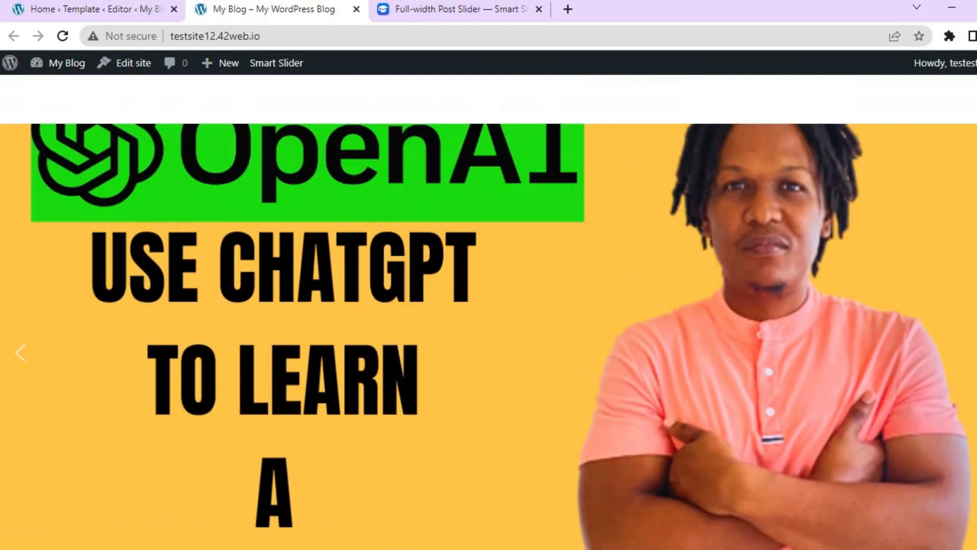
{"action": "scroll", "coordinate": [489, 312], "scroll_direction": "down", "scroll_amount": 5}
{"action": "scroll", "coordinate": [489, 312], "scroll_direction": "down", "scroll_amount": 1}
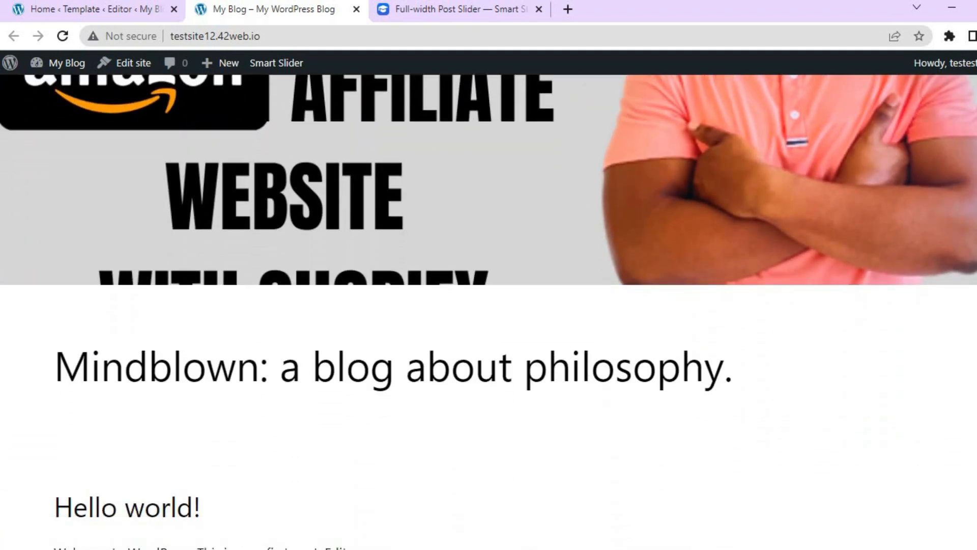
{"action": "scroll", "coordinate": [489, 312], "scroll_direction": "up", "scroll_amount": 7}
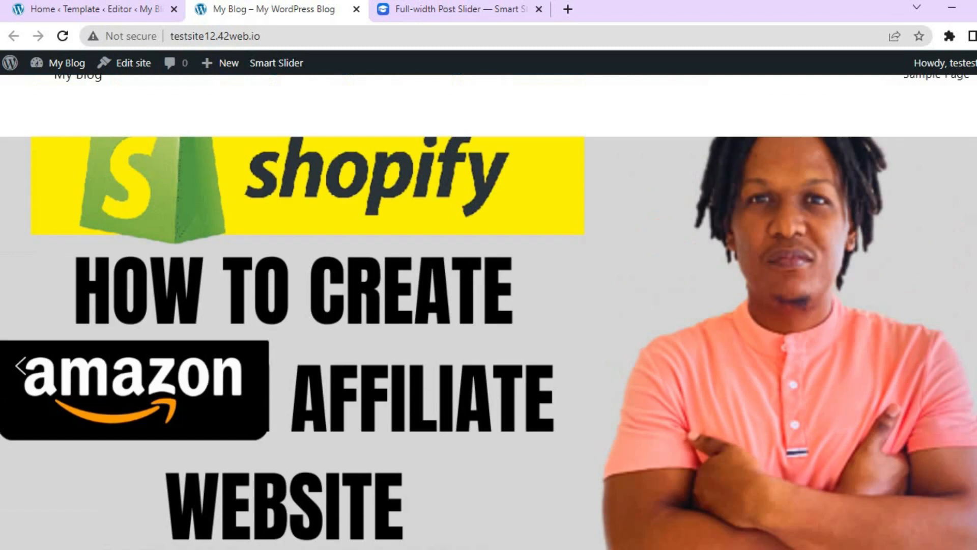
{"action": "scroll", "coordinate": [489, 311], "scroll_direction": "down", "scroll_amount": 3}
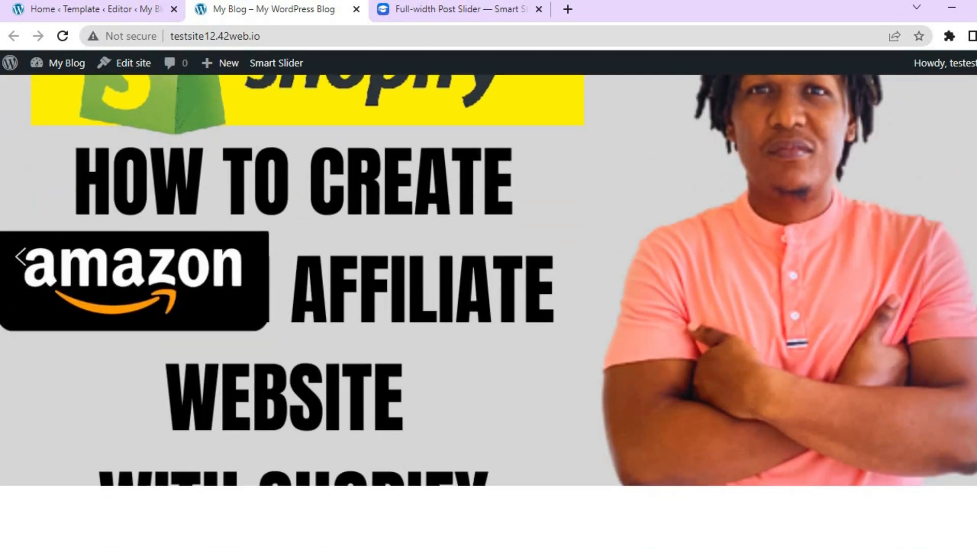